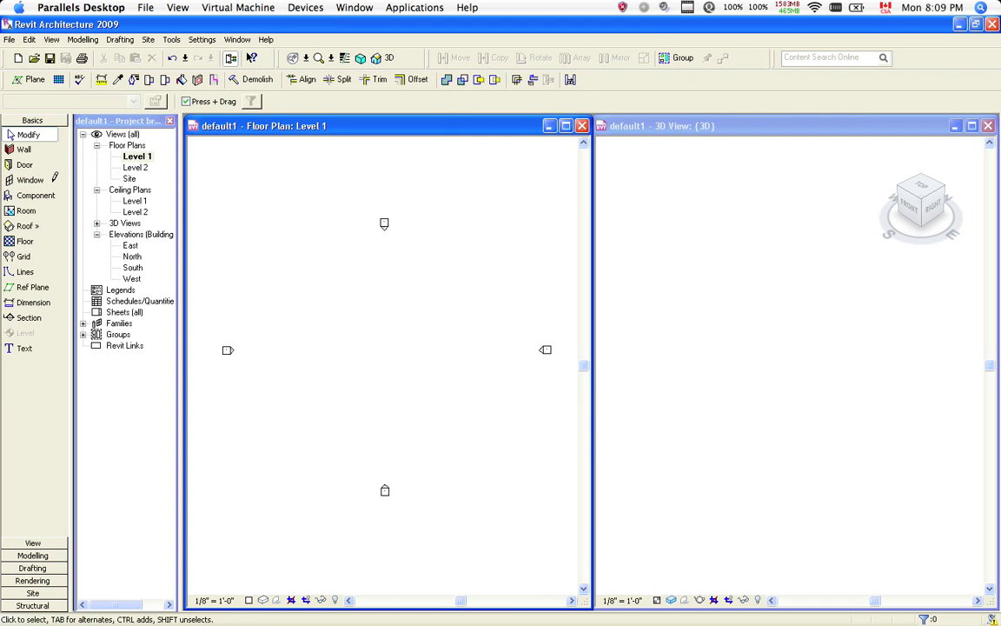
# Draw two connected Generic - 8" walls on Level 1, each 25' long, as the north and east sides of a square
pyautogui.click(21, 148)
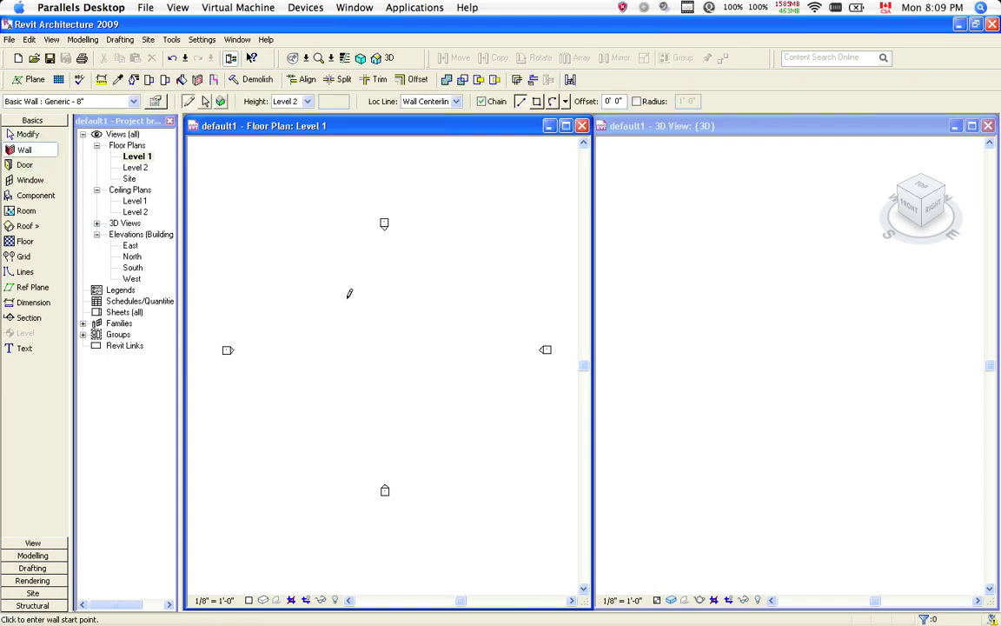
pyautogui.click(348, 294)
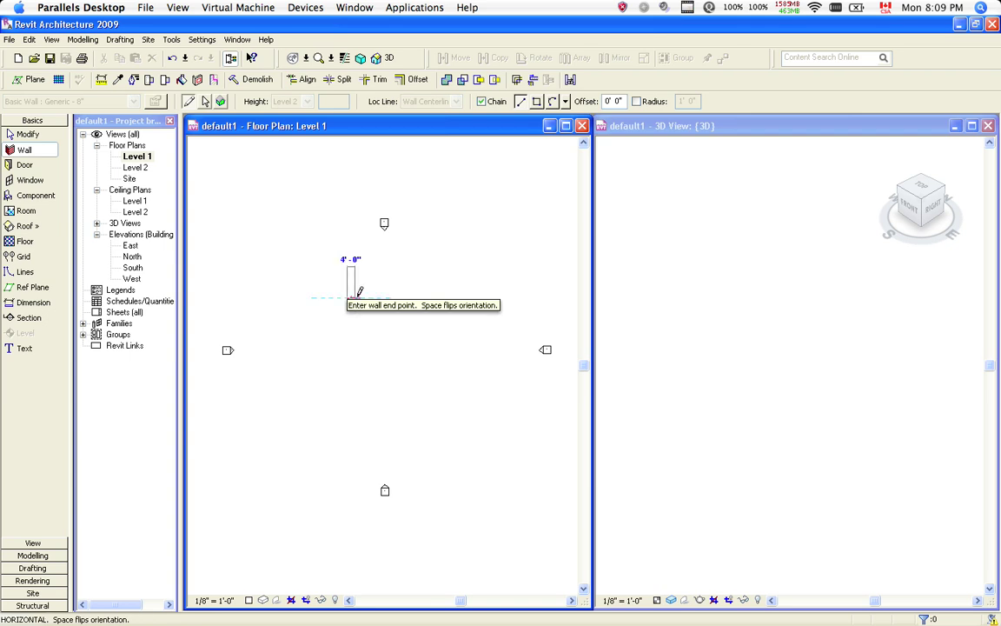
pyautogui.write('25')
pyautogui.press('Return')
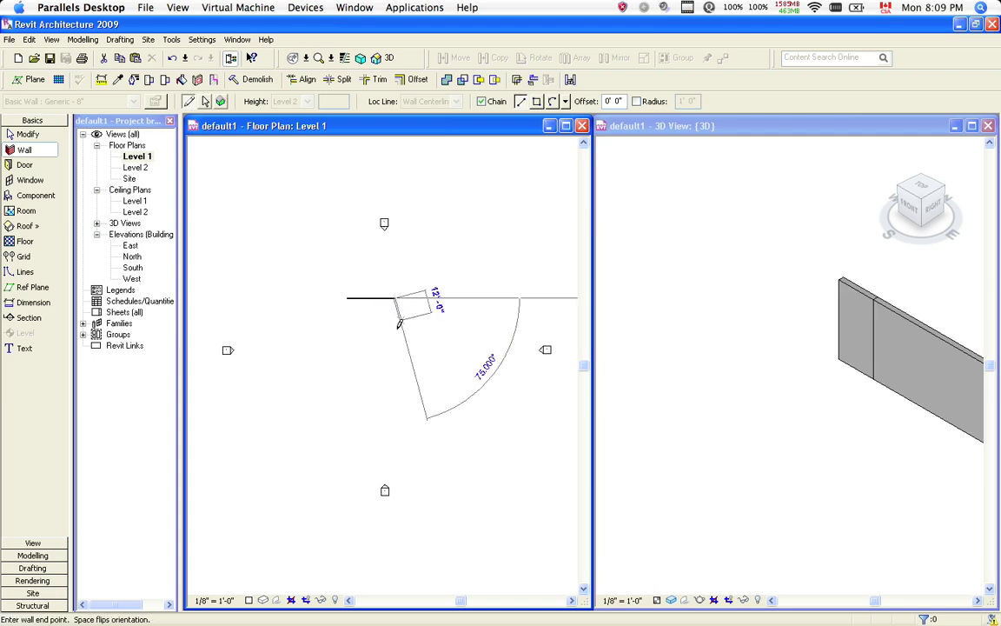
pyautogui.click(395, 334)
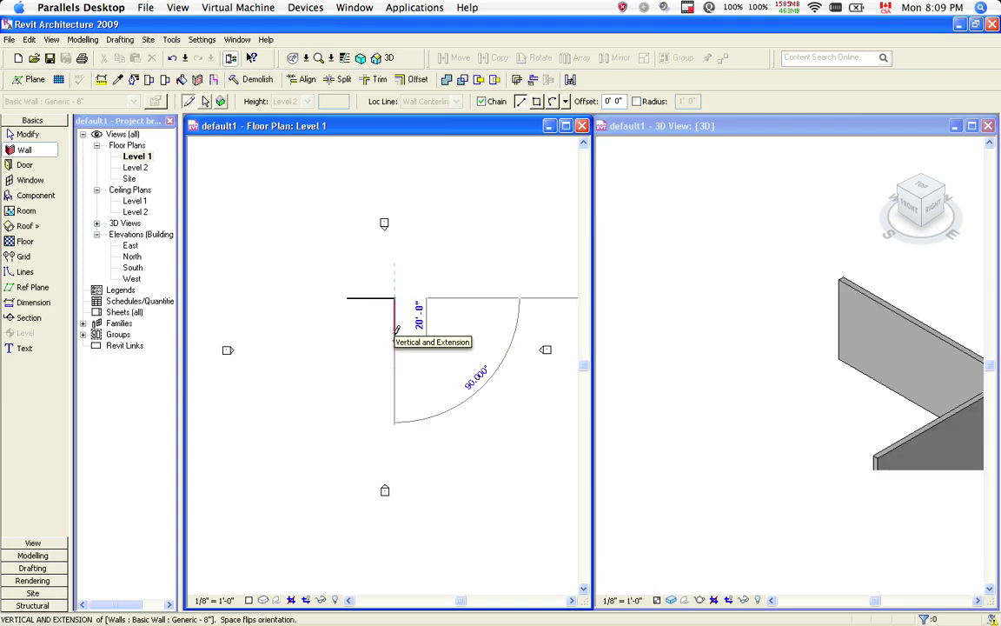
pyautogui.write('25')
pyautogui.press('Return')
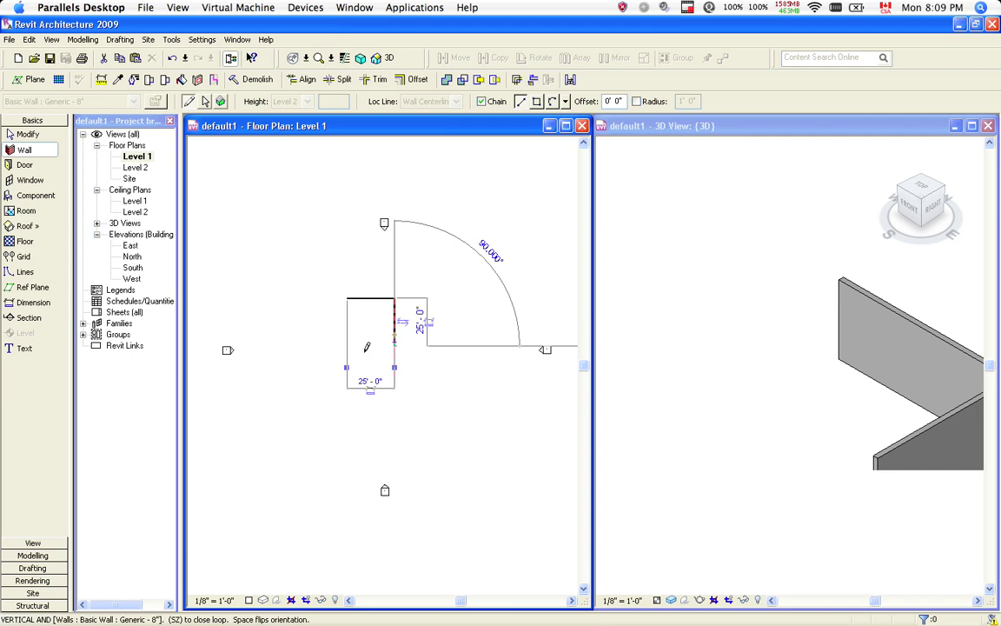
# Add the 25' south and west walls to close the square enclosure, and finish the wall chain
pyautogui.click(366, 346)
pyautogui.click(354, 345)
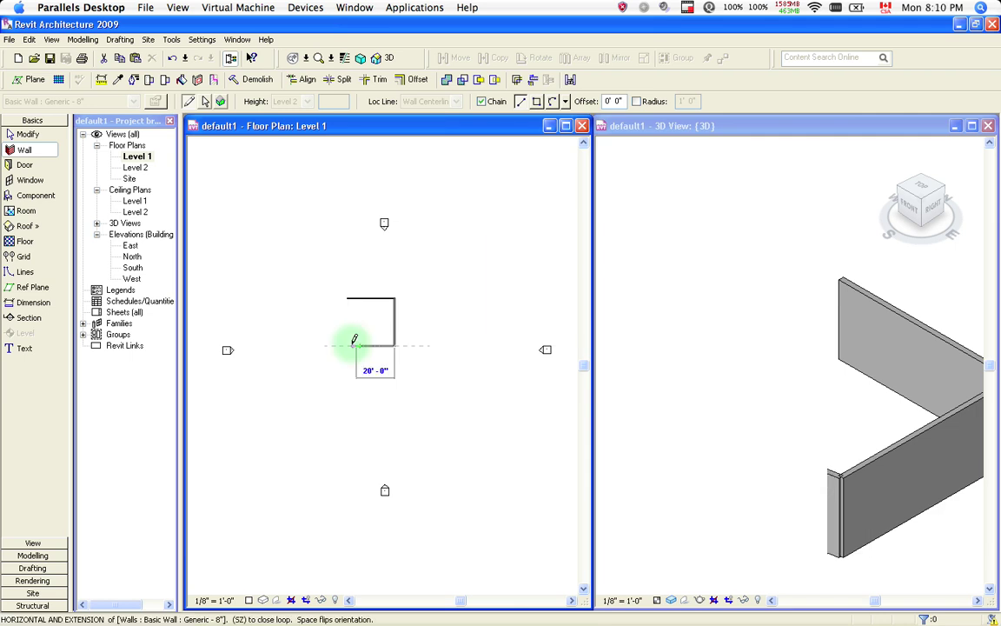
pyautogui.click(350, 340)
pyautogui.click(350, 345)
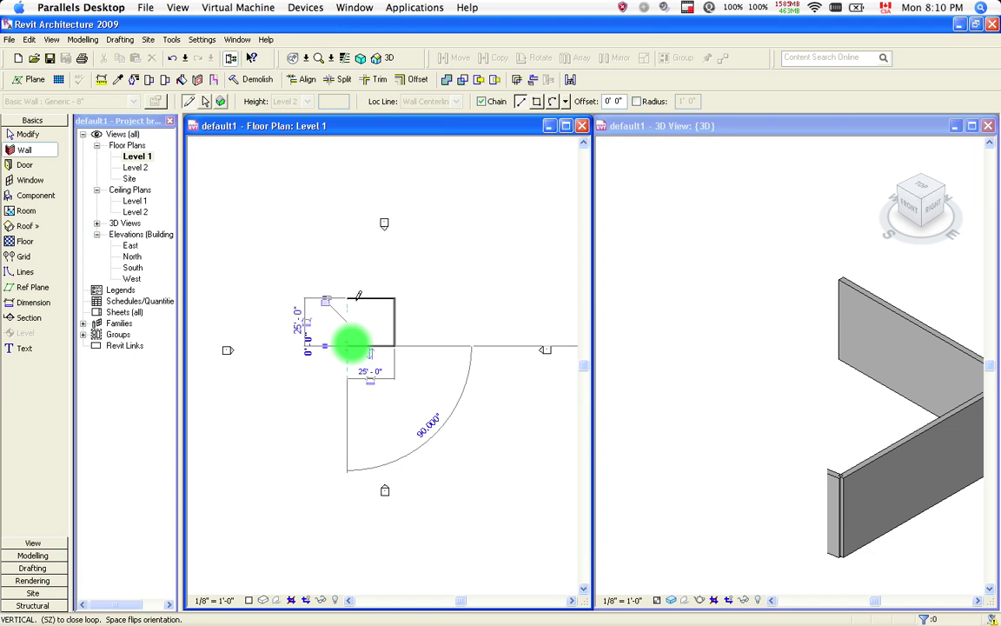
pyautogui.click(349, 298)
pyautogui.click(350, 297)
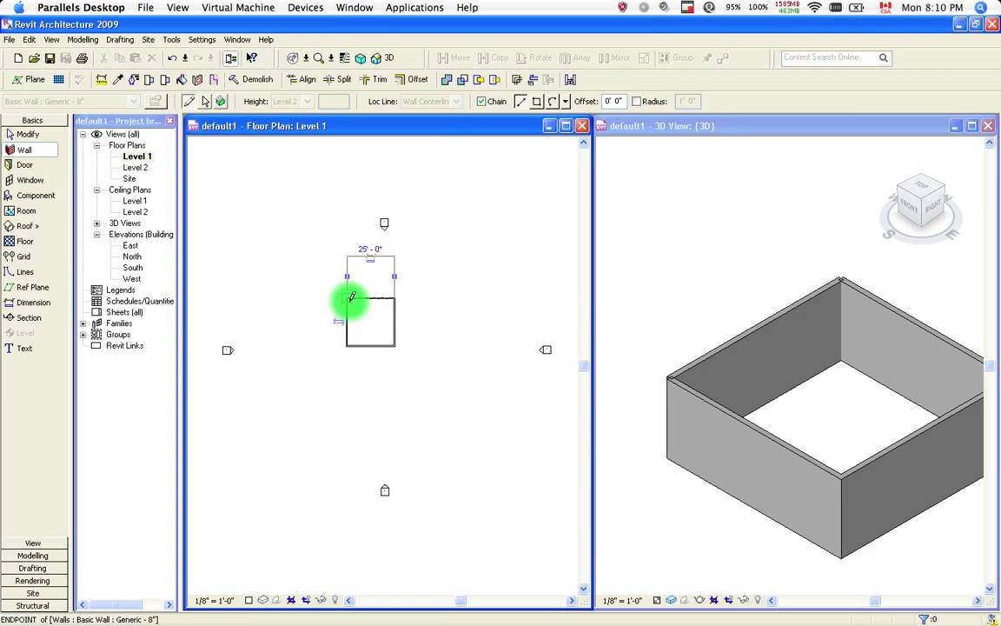
pyautogui.press('Escape')
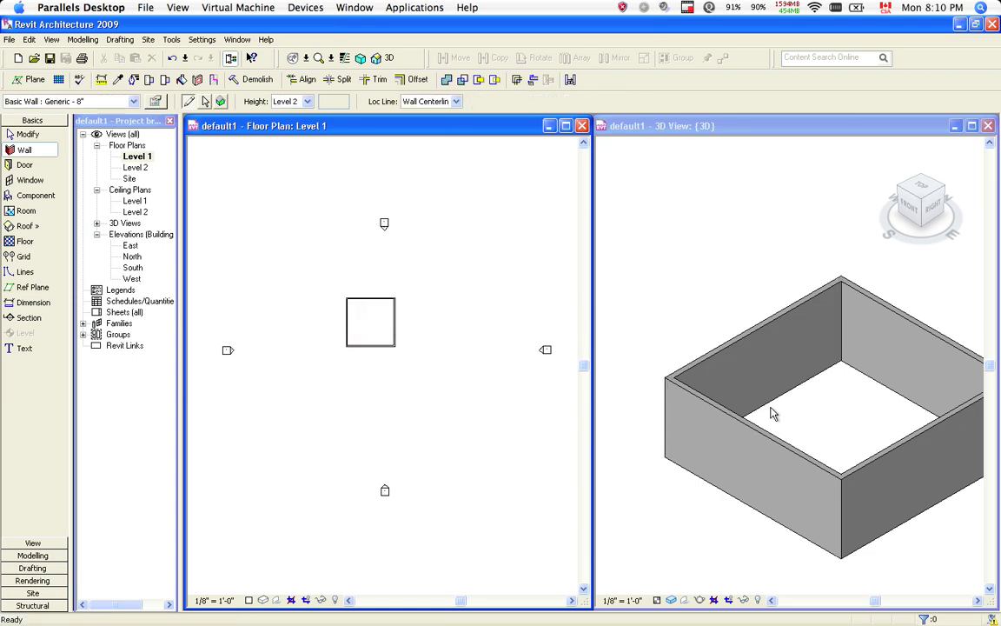
pyautogui.press('Escape')
# Examine the complete four-wall enclosure in the 3D view
pyautogui.click(769, 123)
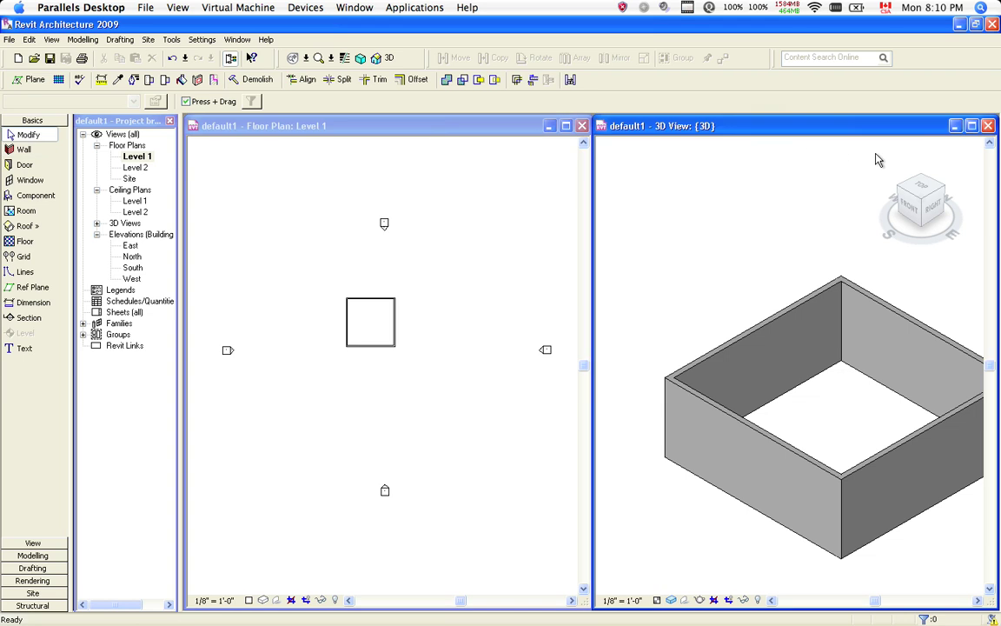
pyautogui.click(904, 153)
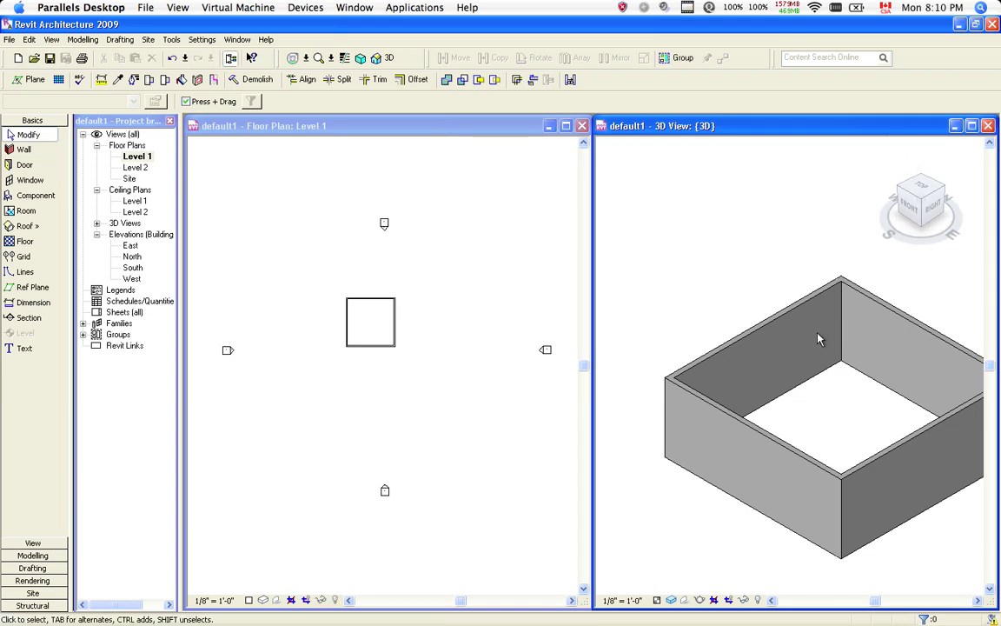
pyautogui.press('z')
pyautogui.press('e')
pyautogui.keyDown('shift'); pyautogui.moveTo(820, 339); pyautogui.dragTo(787, 278, button='middle'); pyautogui.keyUp('shift')
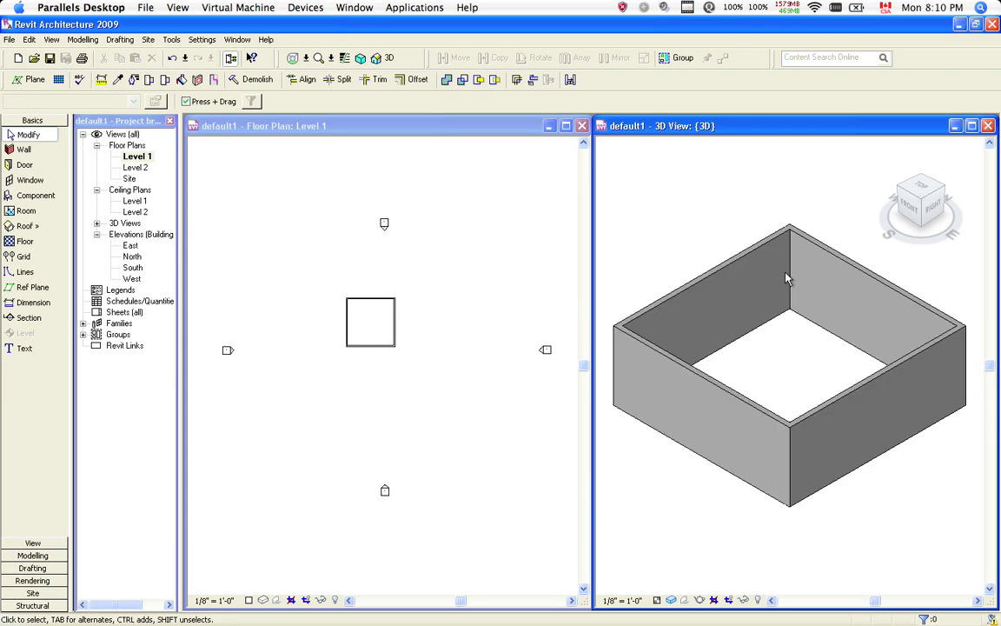
pyautogui.click(646, 351)
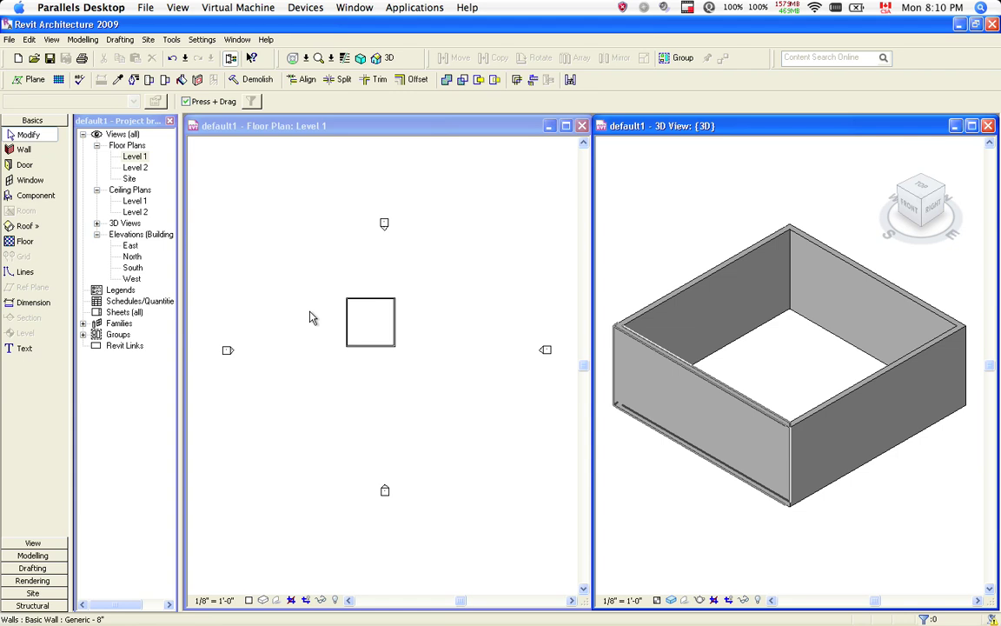
pyautogui.scroll(-1, 360, 322)
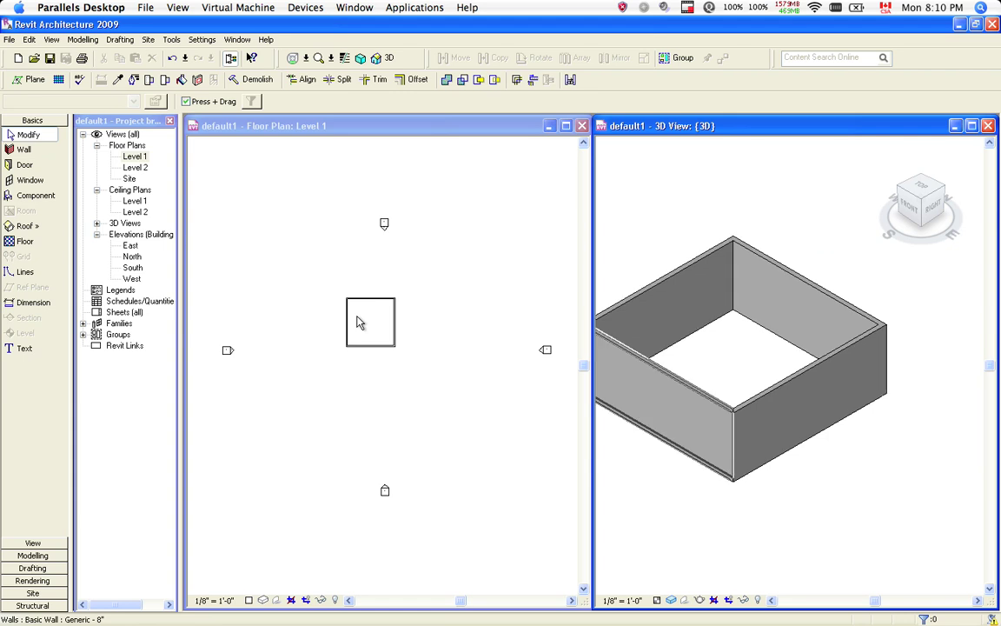
pyautogui.scroll(1, 359, 322)
# Place two Overhead-Rolling 8' x 6'-6" doors in the south wall on the Level 1 plan, each centred about 6' from a wall end
pyautogui.click(356, 141)
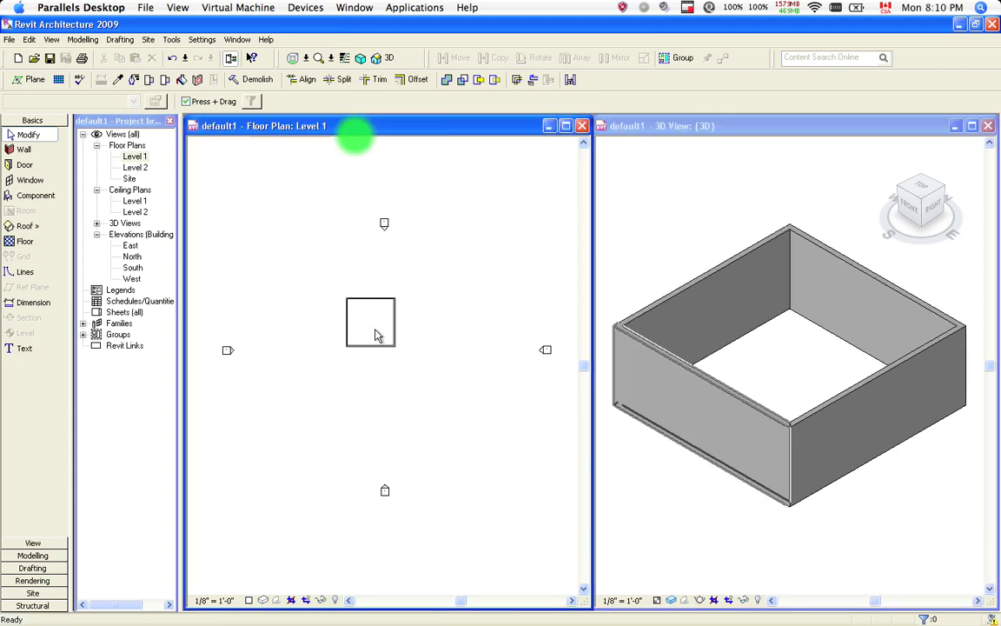
pyautogui.scroll(2, 375, 335)
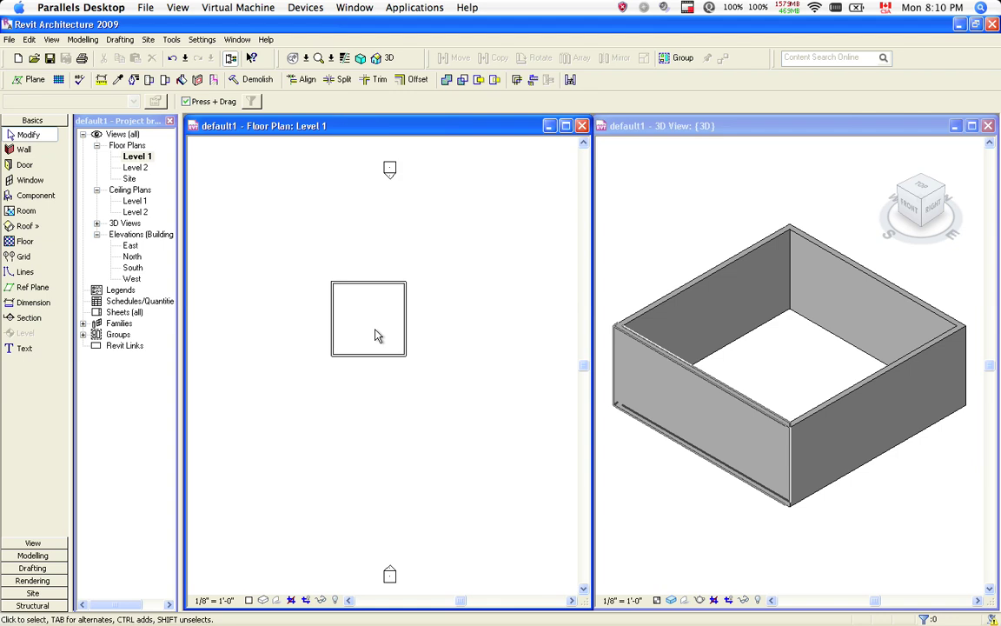
pyautogui.scroll(3, 375, 336)
pyautogui.scroll(1, 375, 341)
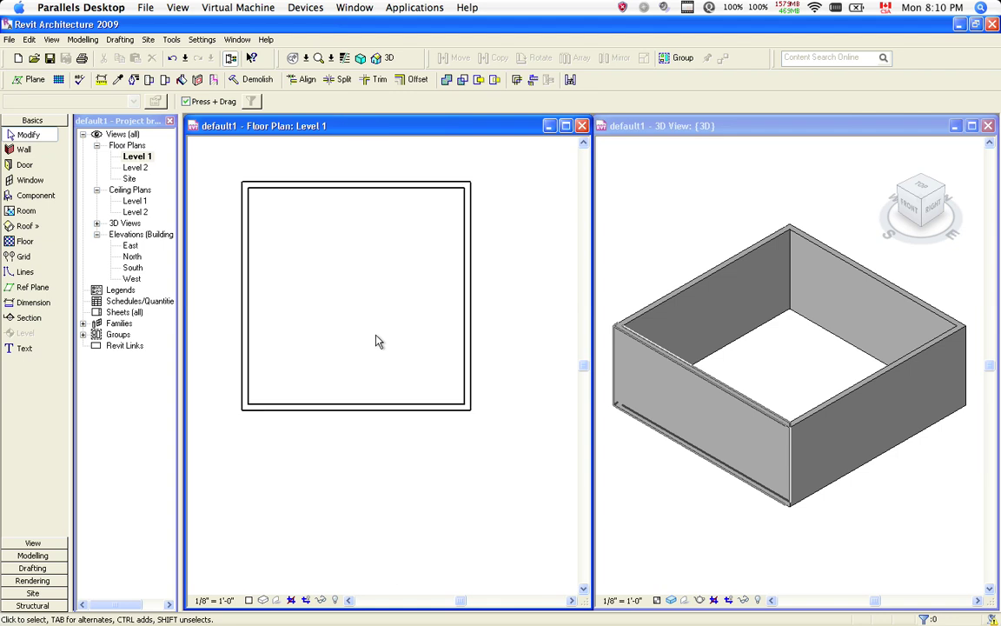
pyautogui.scroll(1, 337, 382)
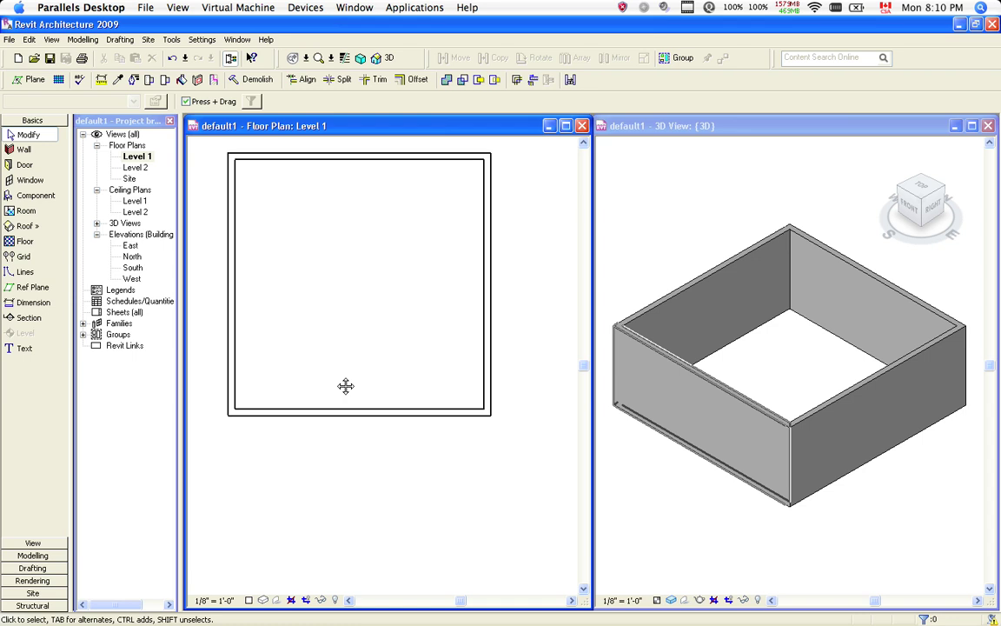
pyautogui.moveTo(321, 376); pyautogui.dragTo(348, 376, button='middle')
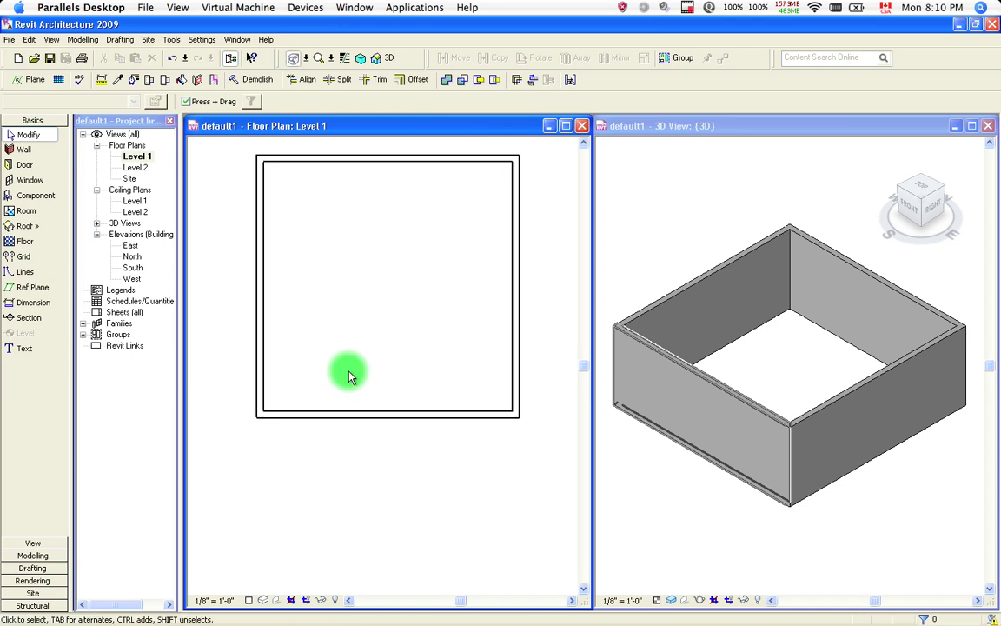
pyautogui.click(21, 166)
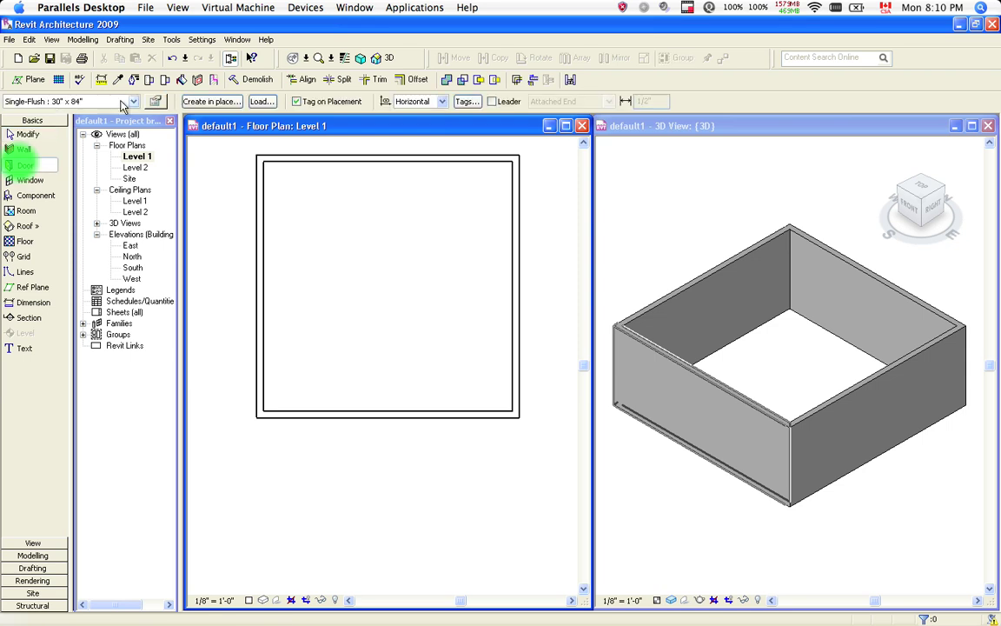
pyautogui.click(132, 102)
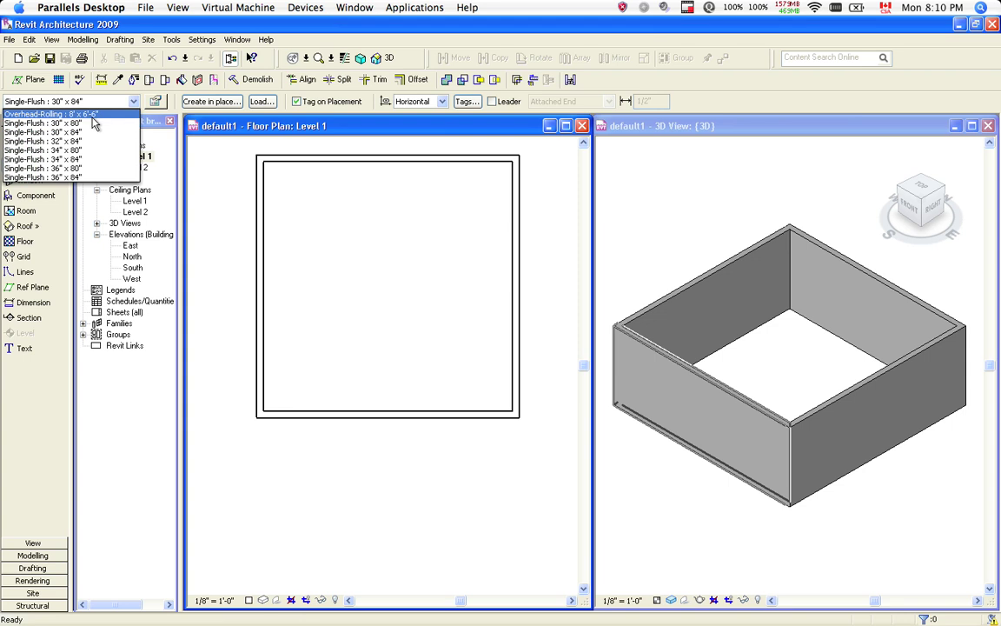
pyautogui.click(52, 114)
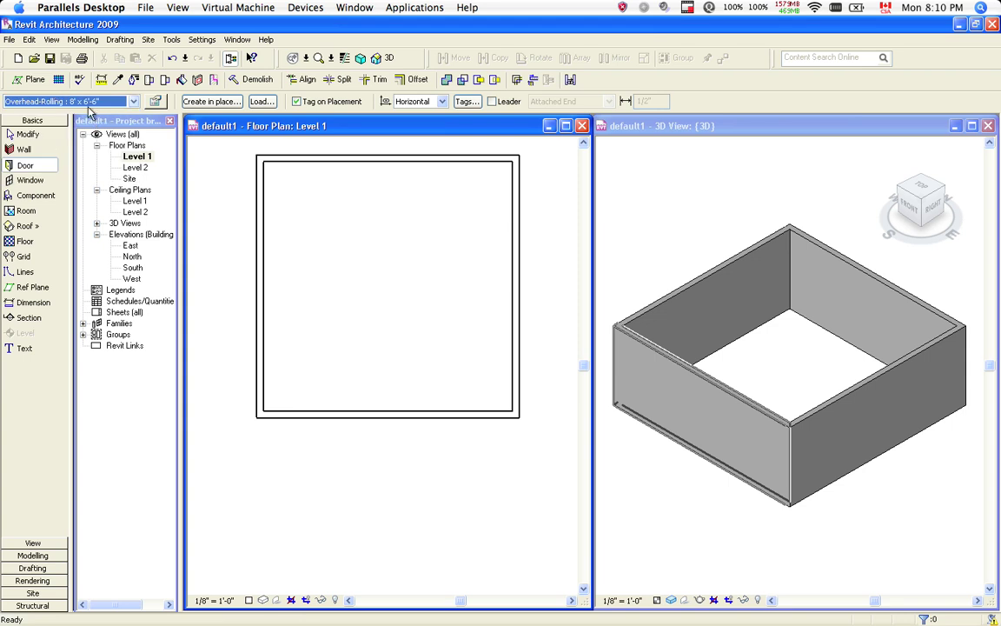
pyautogui.click(311, 423)
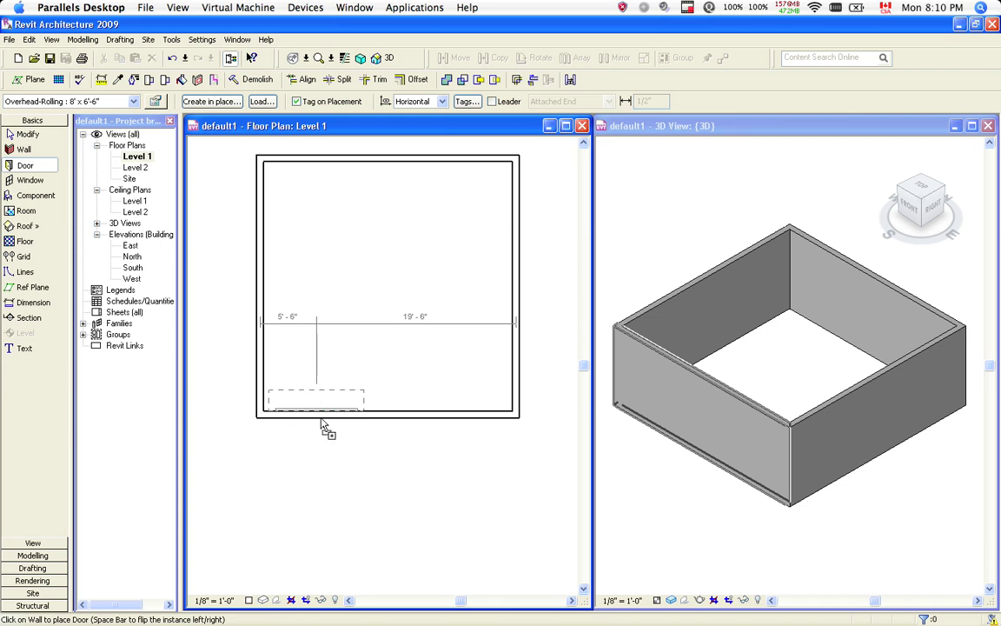
pyautogui.click(323, 423)
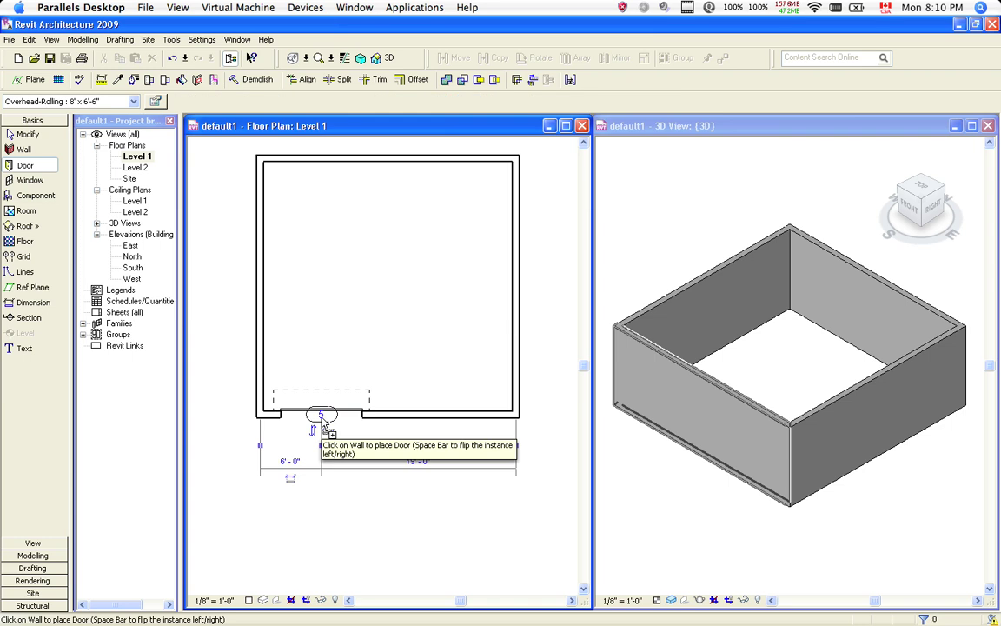
pyautogui.click(455, 419)
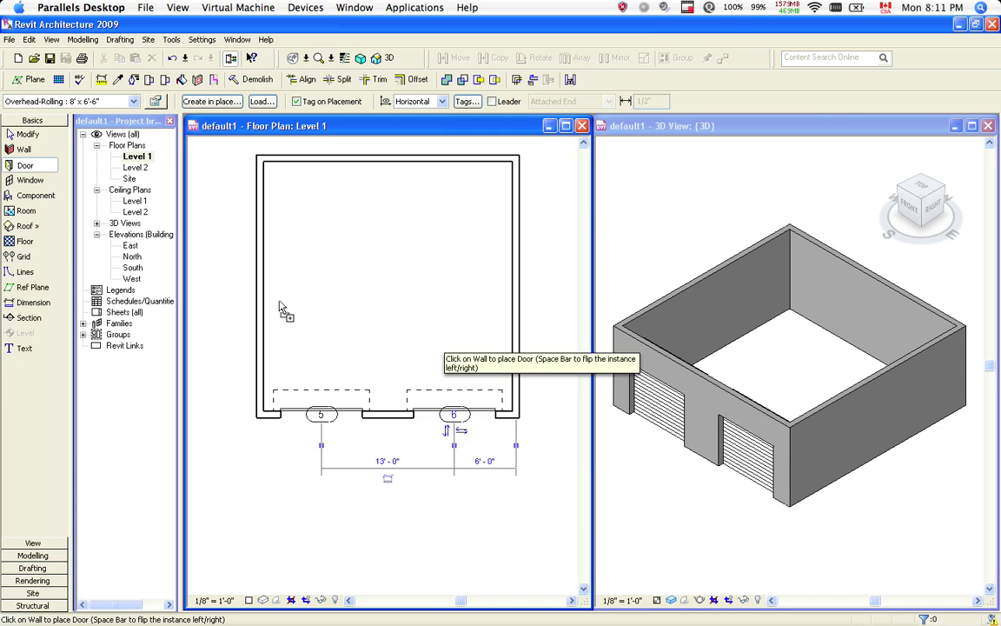
# Place Single-Flush 34" x 80" doors in the north wall about 2'-6" from its east end and the east wall about 3'-6" from its south end
pyautogui.click(133, 101)
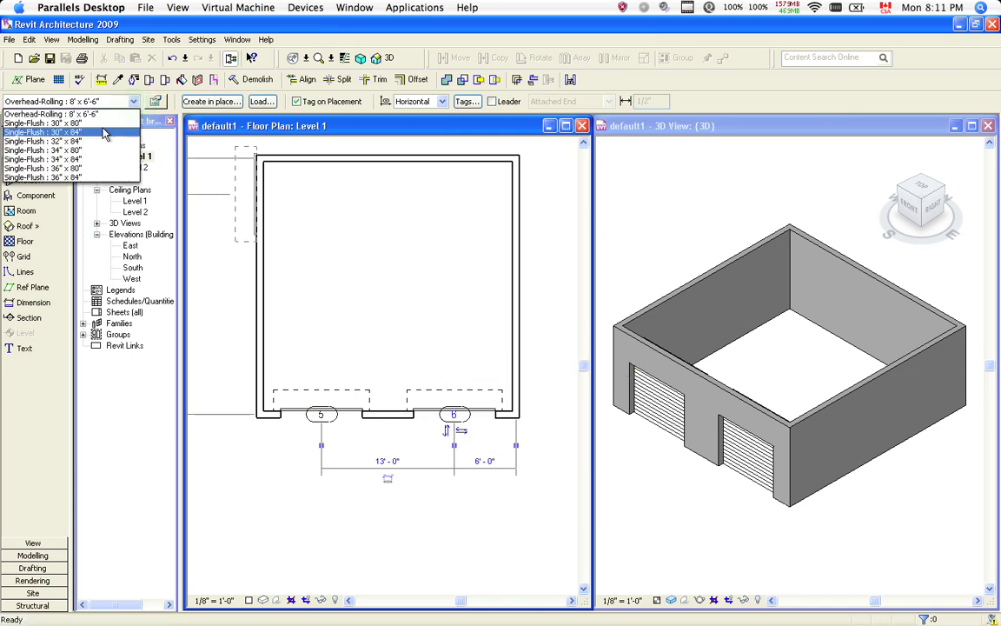
pyautogui.click(94, 150)
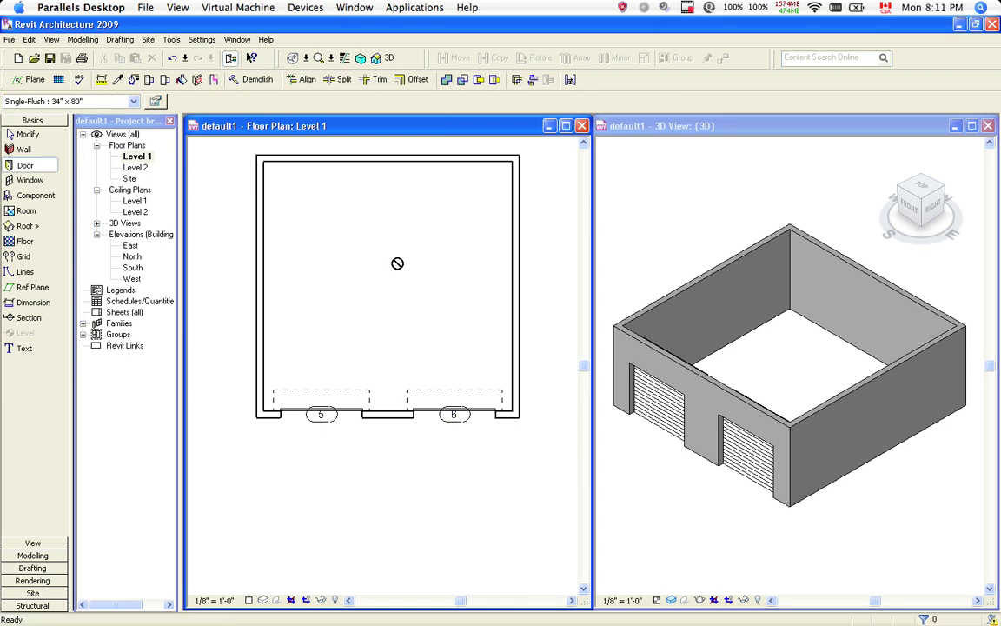
pyautogui.moveTo(376, 265); pyautogui.dragTo(357, 340, button='middle')
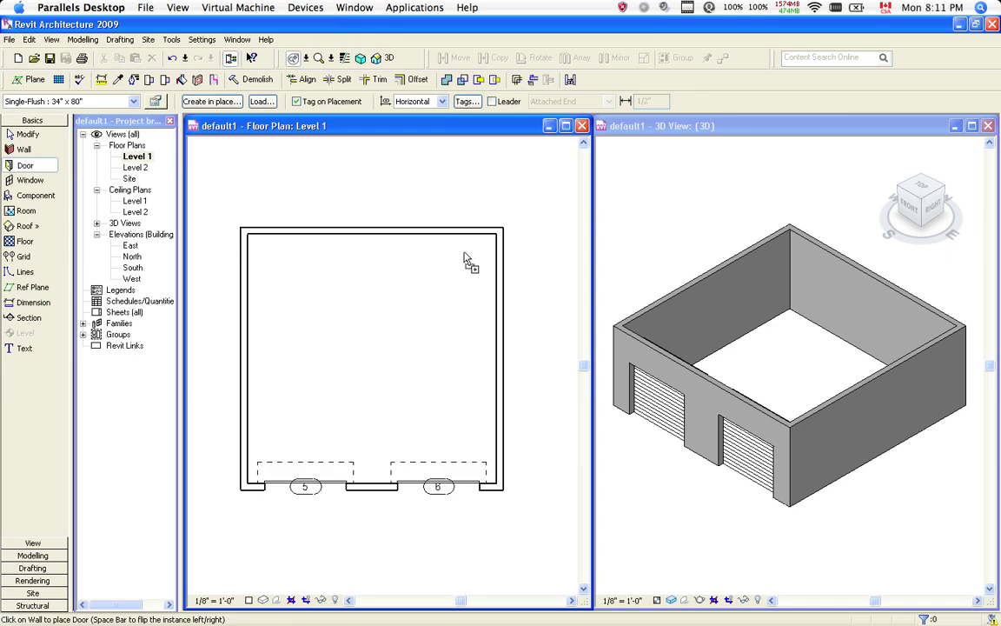
pyautogui.click(482, 224)
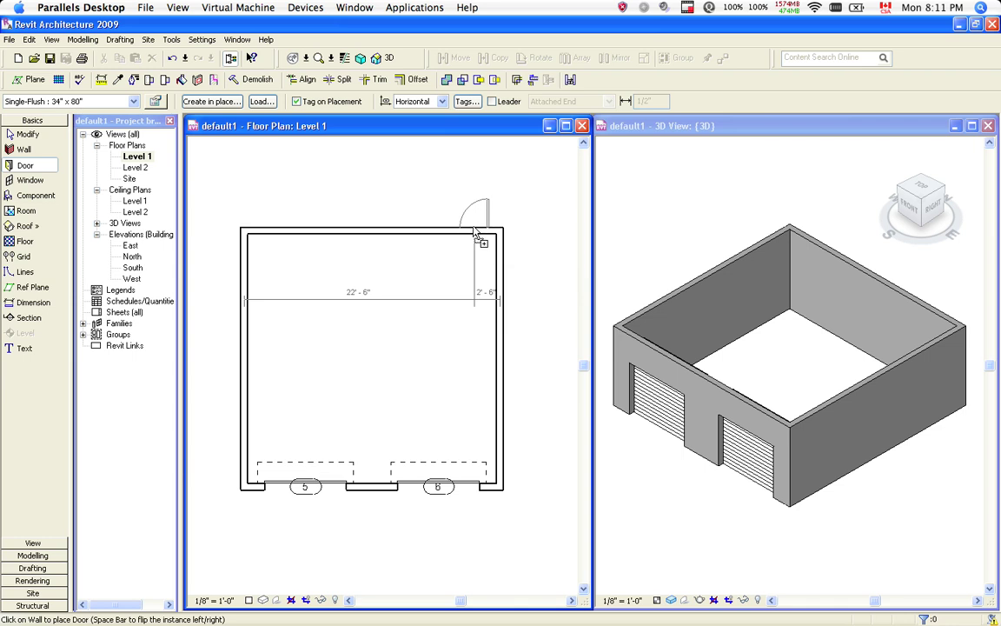
pyautogui.click(474, 230)
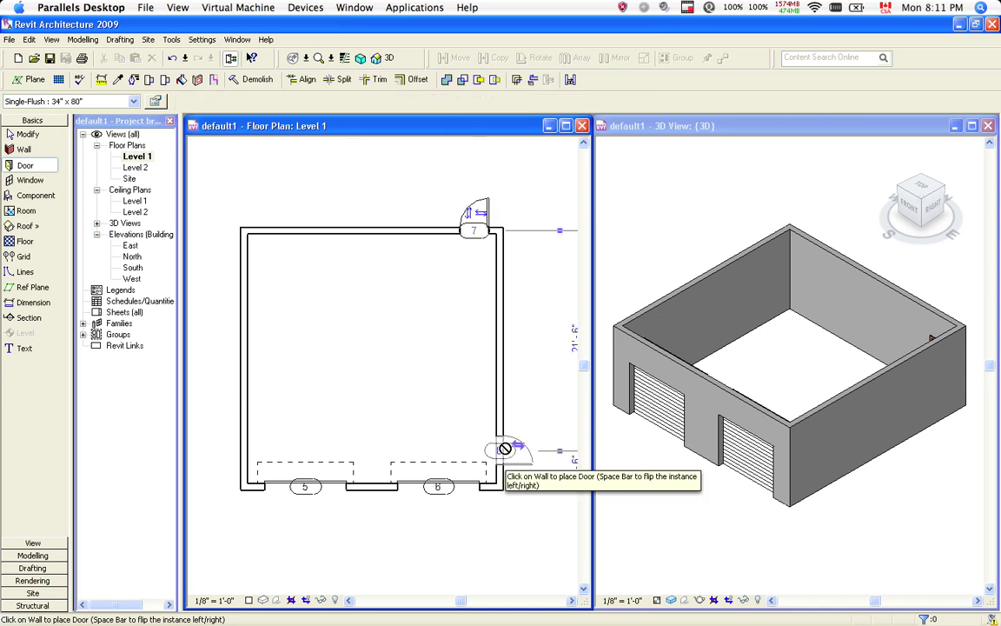
pyautogui.click(505, 449)
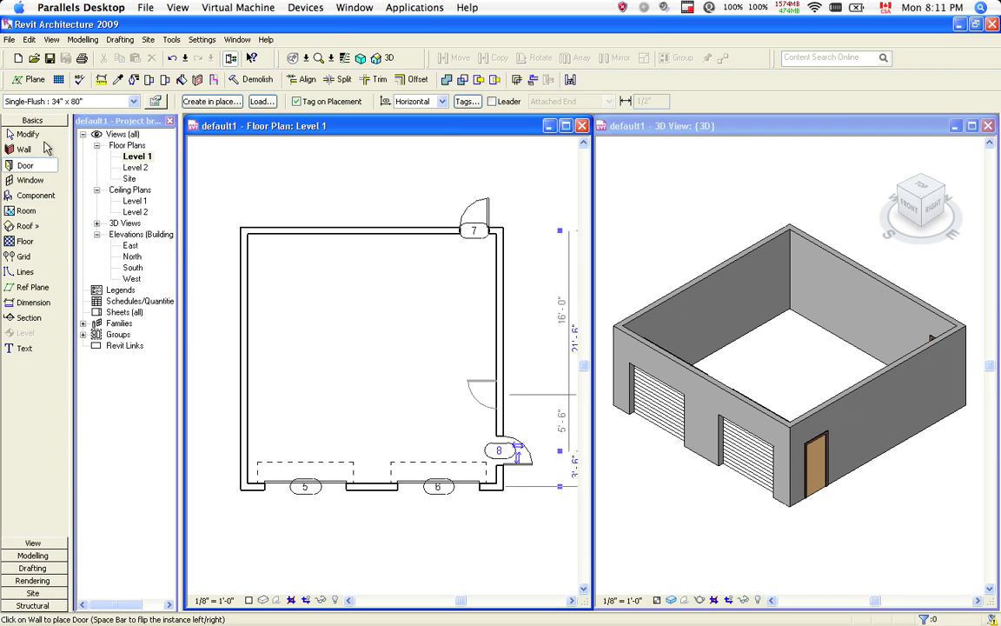
# Place three Fixed 36" x 48" windows along the west wall, the outer two about 4'-6" from its north end and 6'-0" from its south end
pyautogui.click(27, 180)
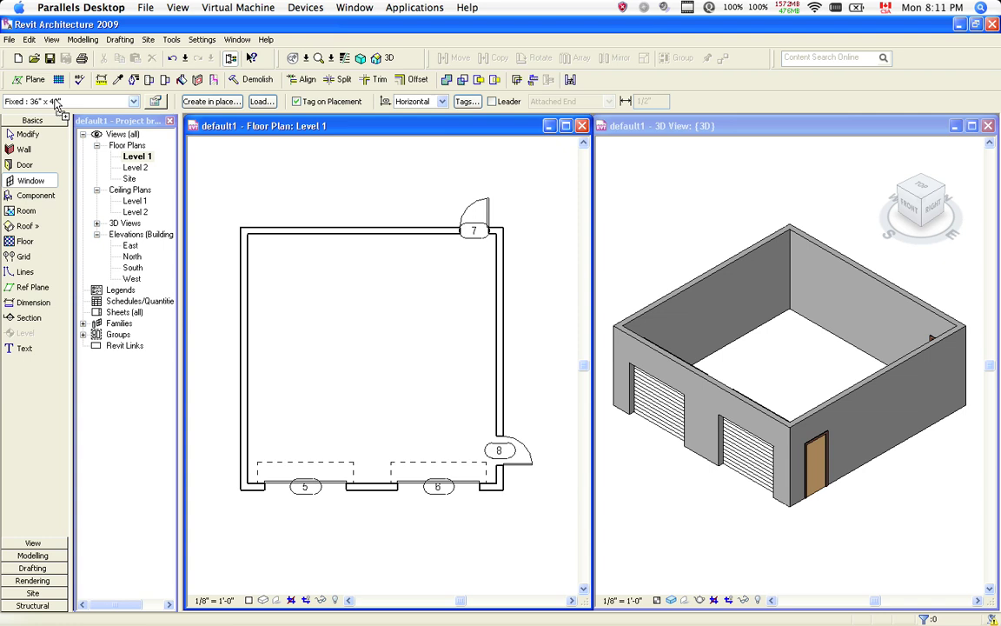
pyautogui.click(124, 154)
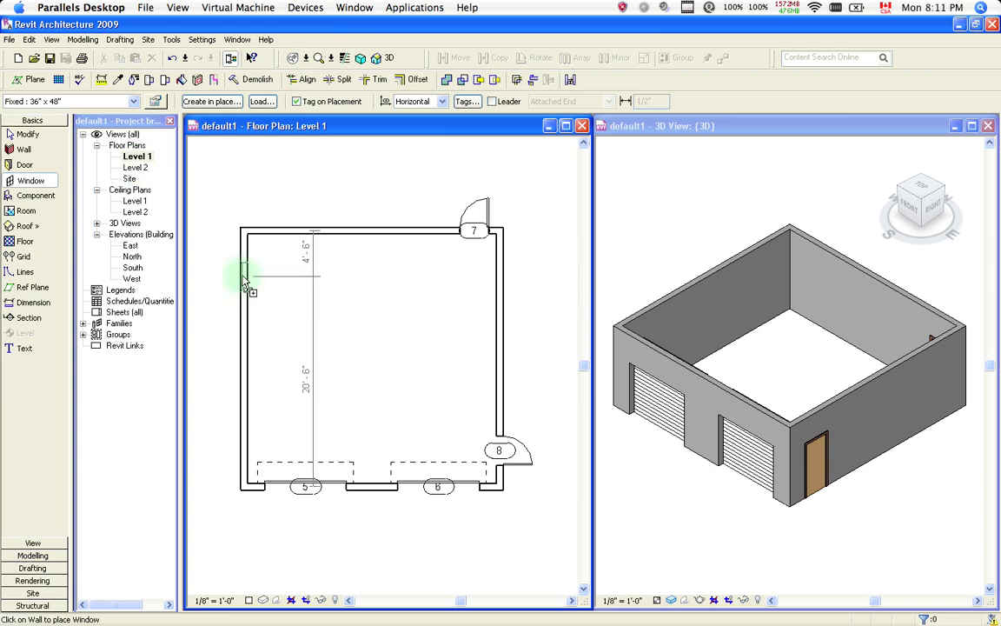
pyautogui.click(243, 277)
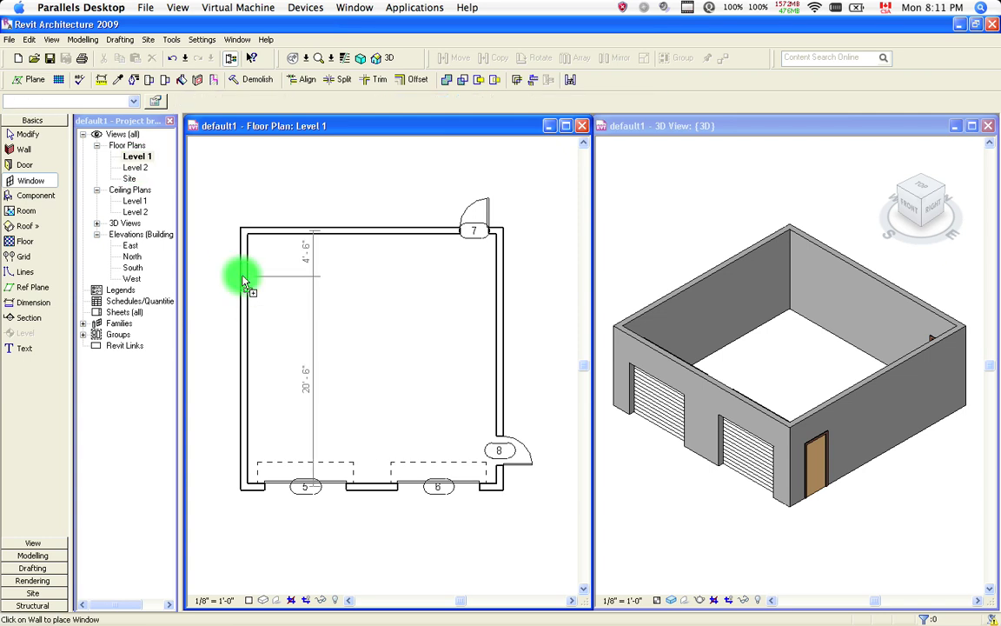
pyautogui.click(244, 365)
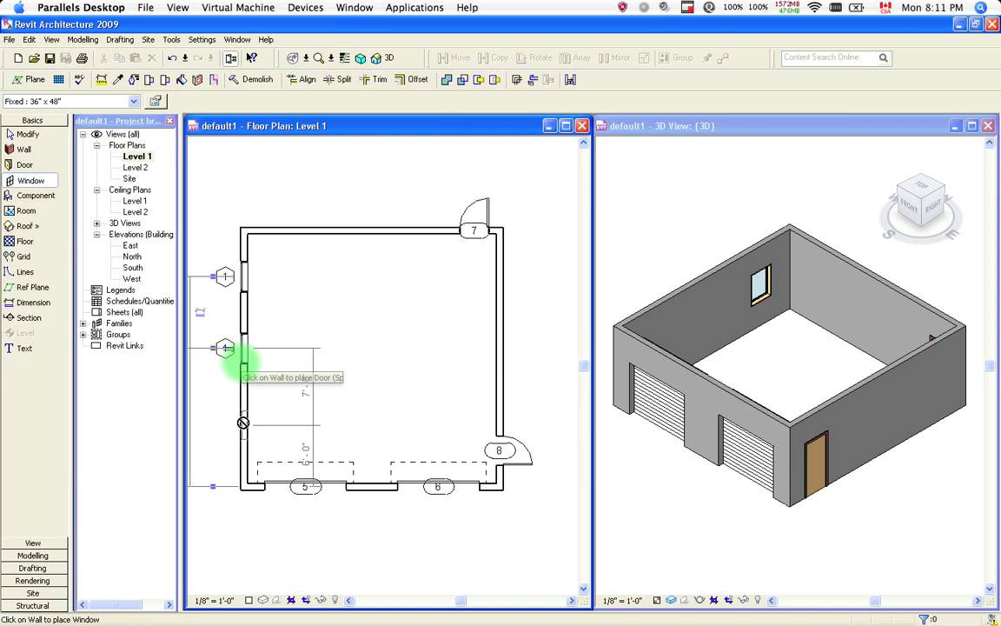
pyautogui.click(243, 423)
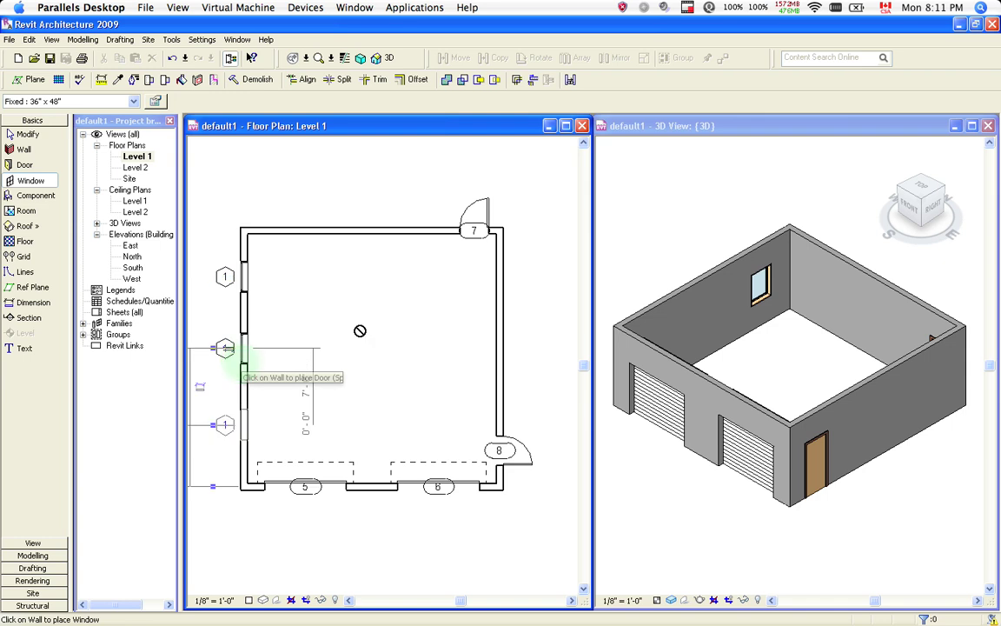
# Place two Fixed 36" x 48" windows in the north wall, 6'-0" from its west end and 7'-6" apart, and two in the east wall
pyautogui.click(309, 230)
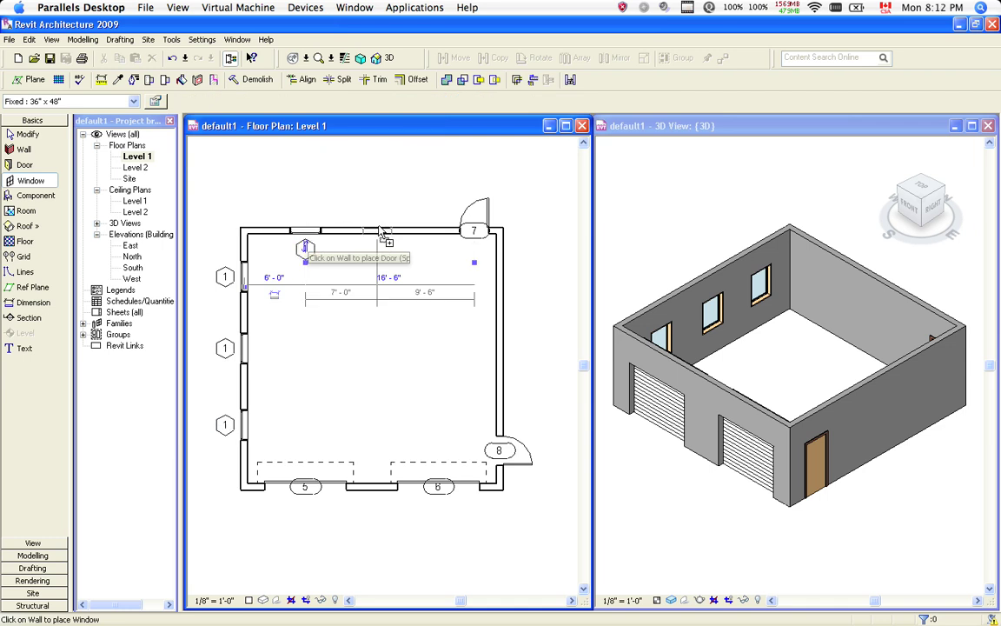
pyautogui.click(380, 231)
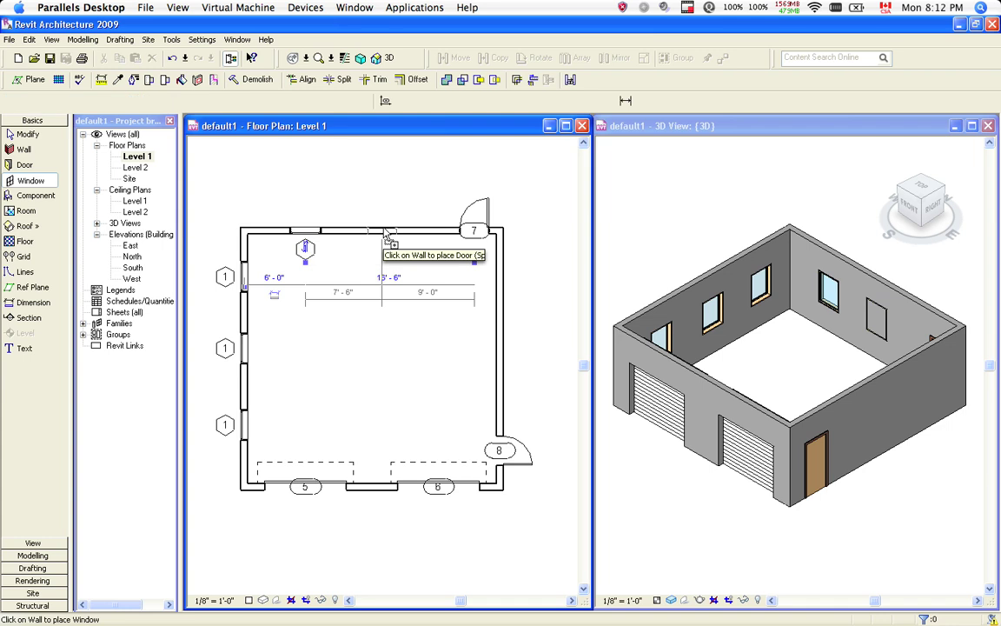
pyautogui.click(383, 232)
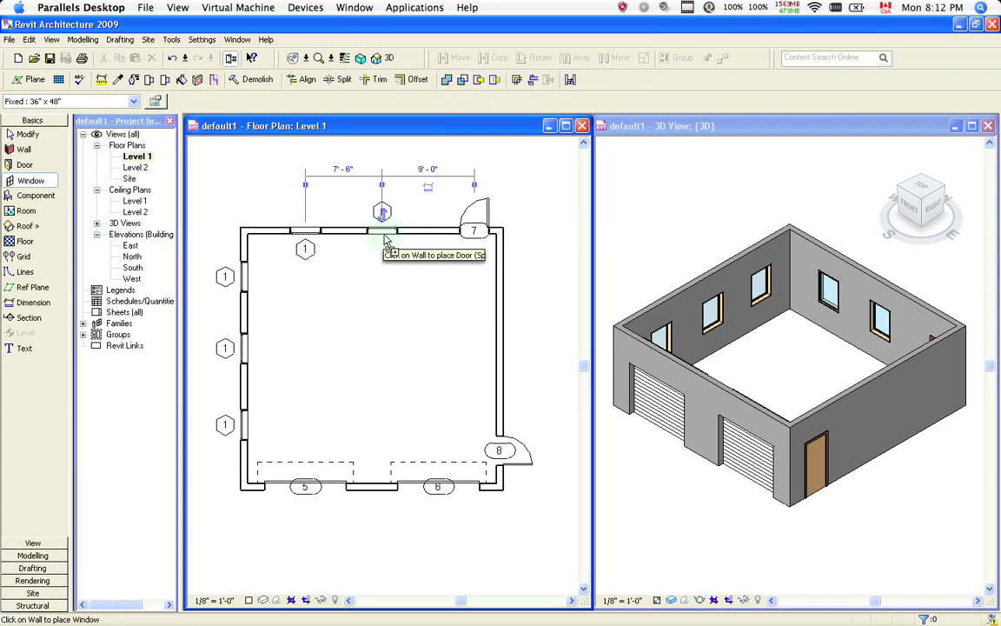
pyautogui.click(501, 279)
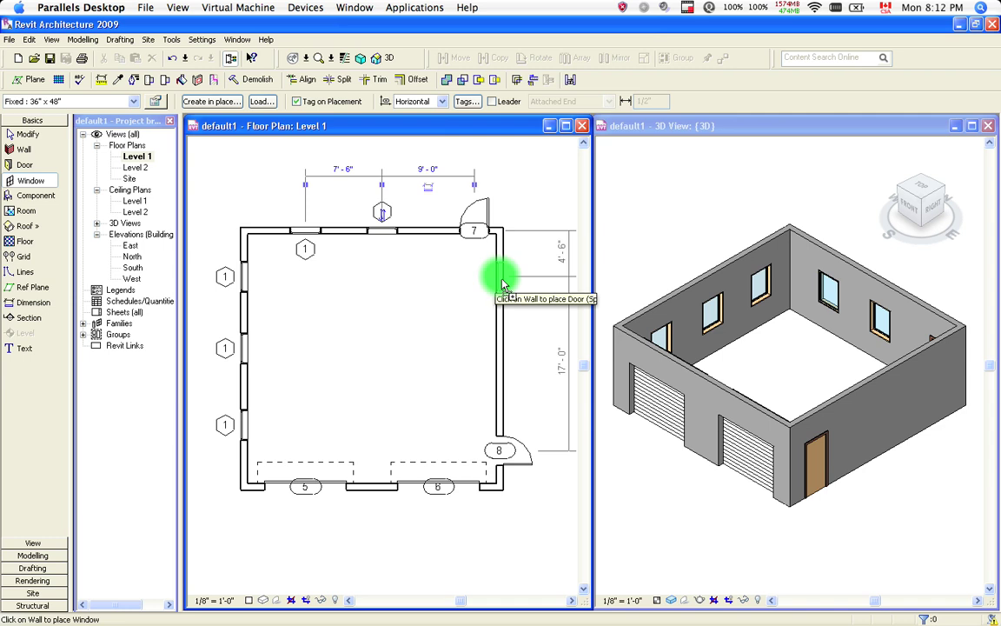
pyautogui.click(504, 365)
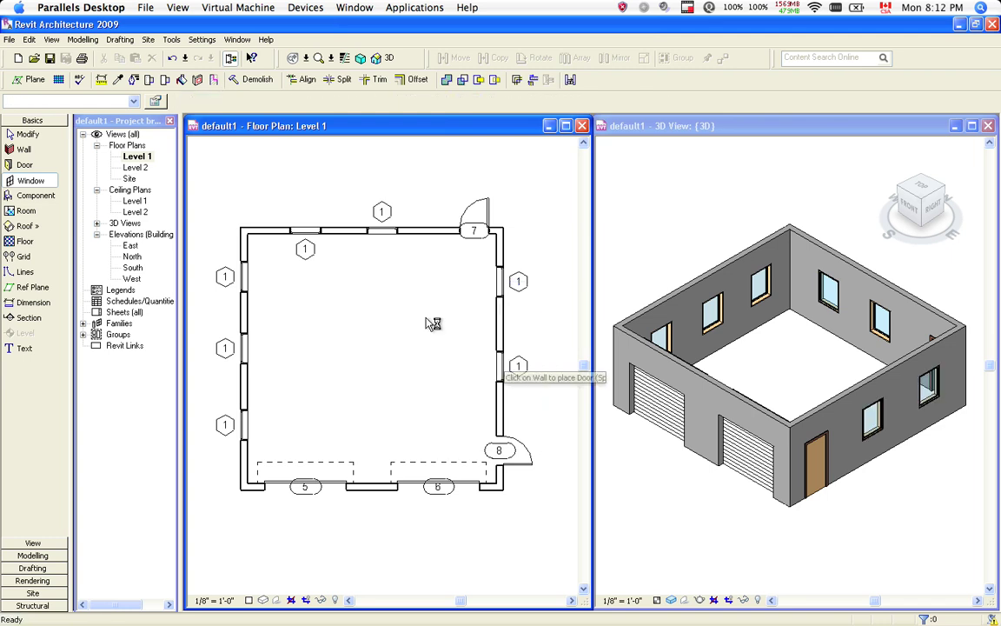
# Flip the facing of the westernmost window in the north wall and deselect it
pyautogui.click(314, 235)
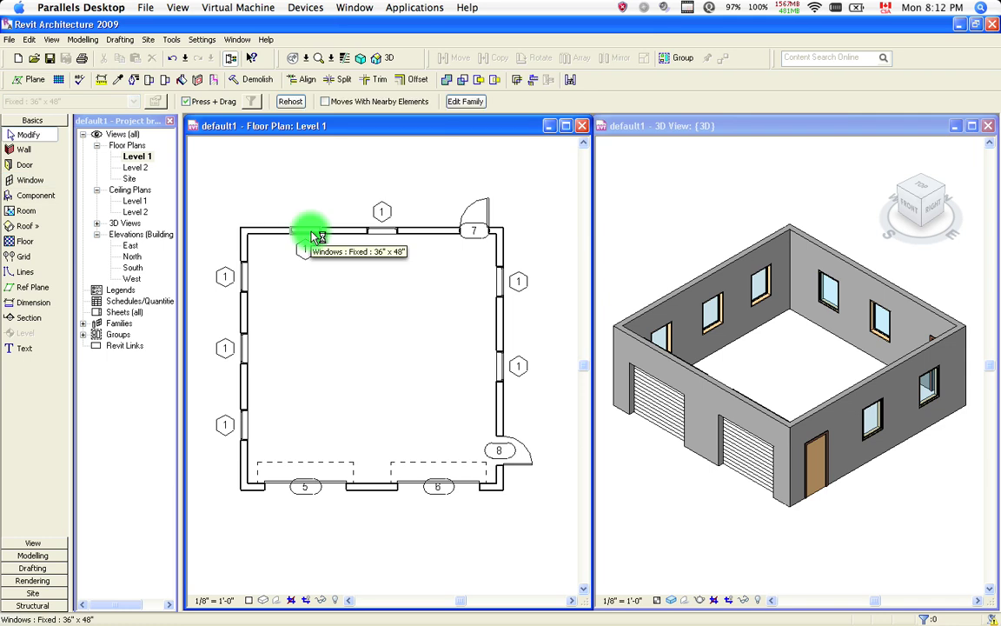
pyautogui.click(305, 252)
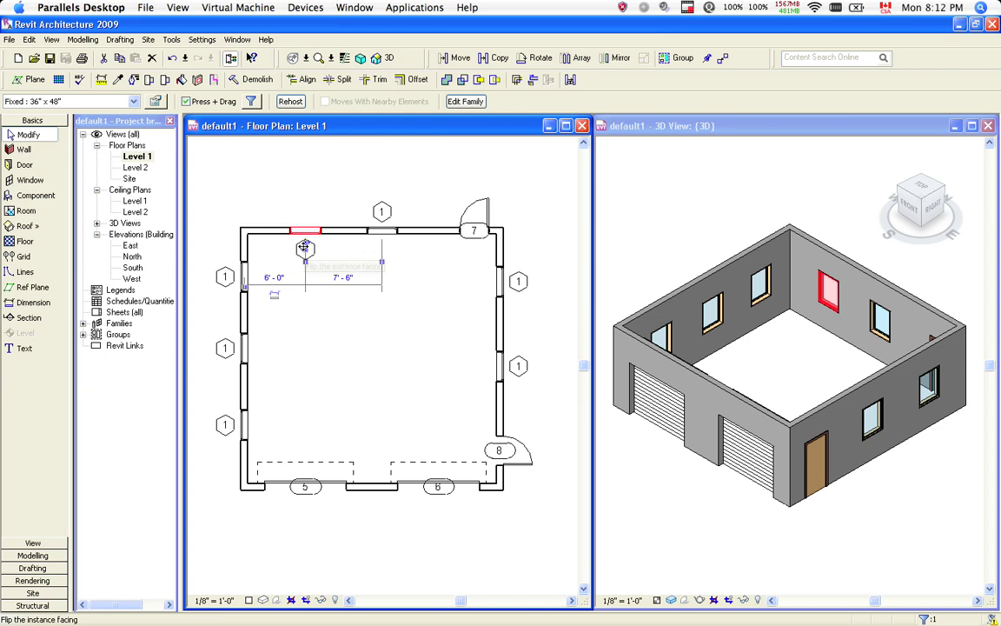
pyautogui.click(305, 252)
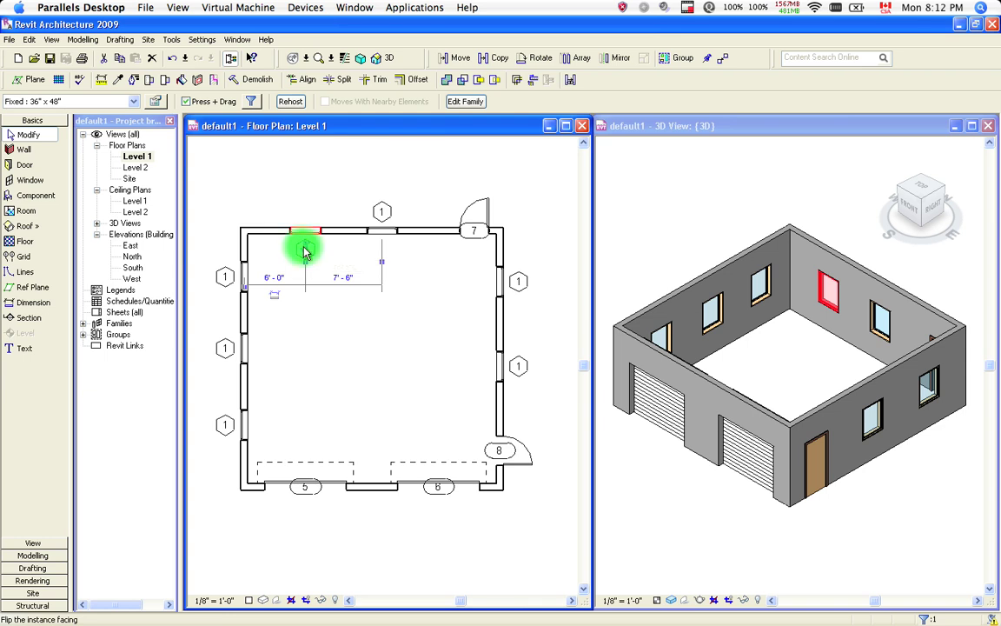
pyautogui.click(311, 313)
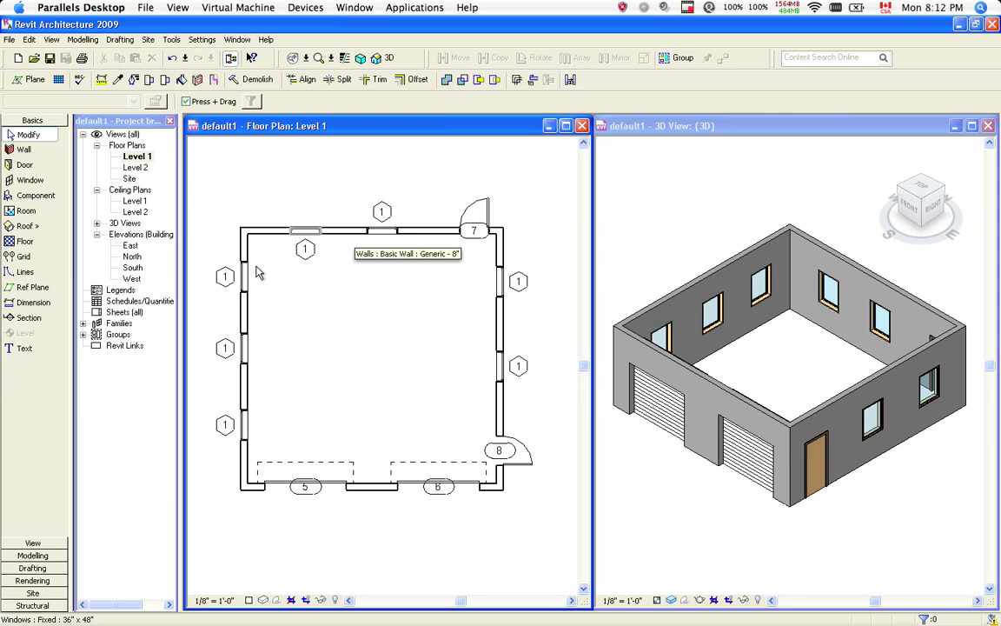
pyautogui.click(383, 292)
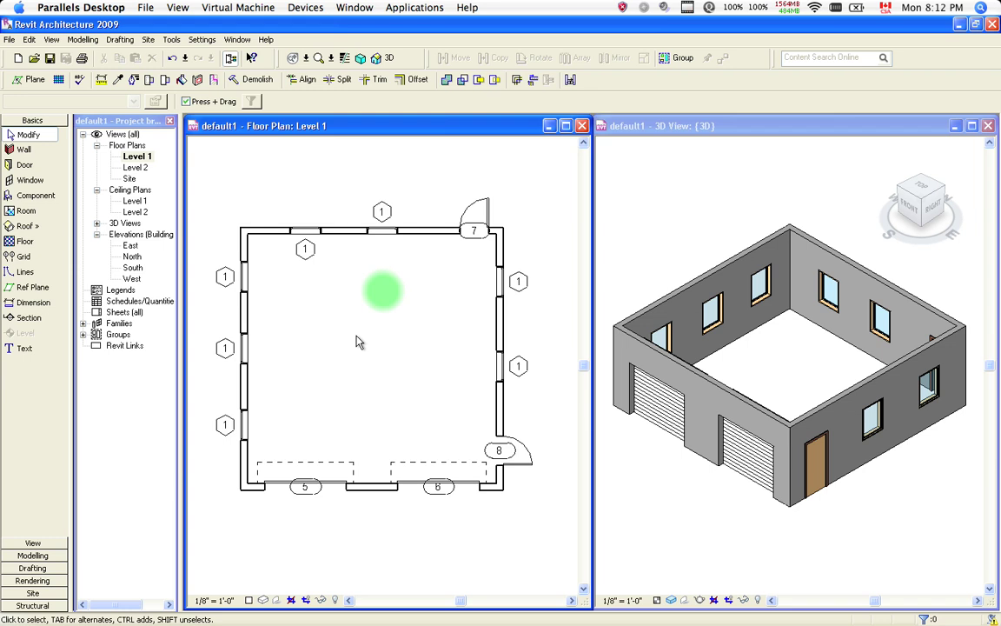
# Start a floor sketch on Level 1, review the available floor types, and confirm Generic - 12" as the type
pyautogui.click(27, 241)
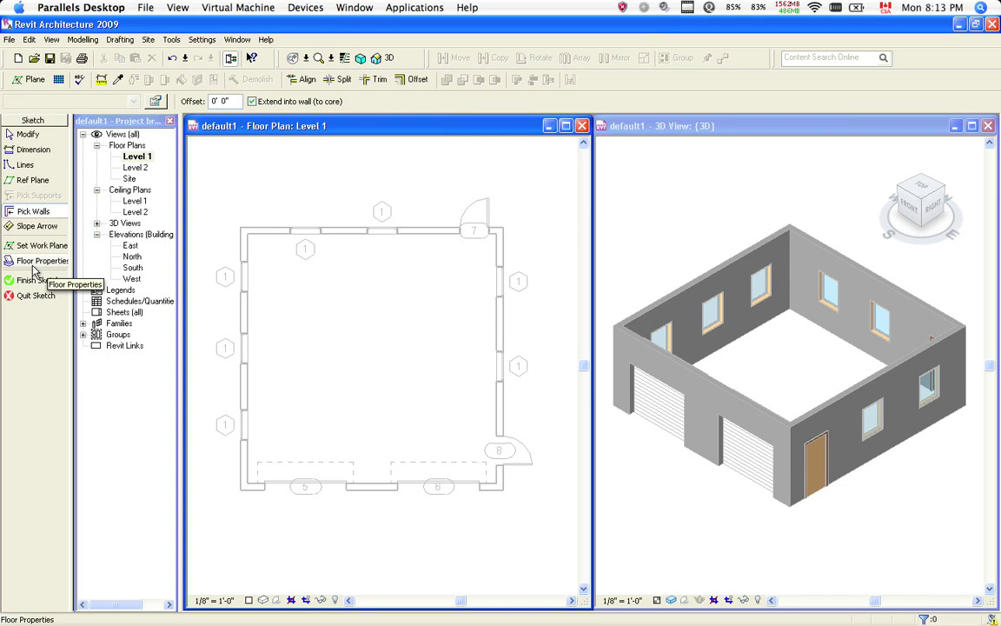
pyautogui.click(38, 262)
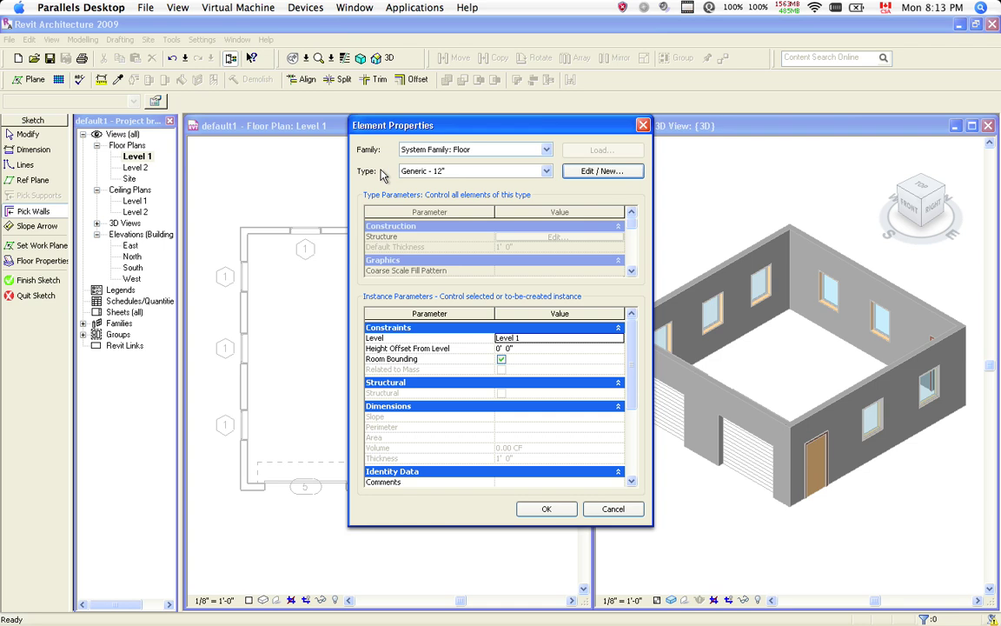
pyautogui.click(459, 175)
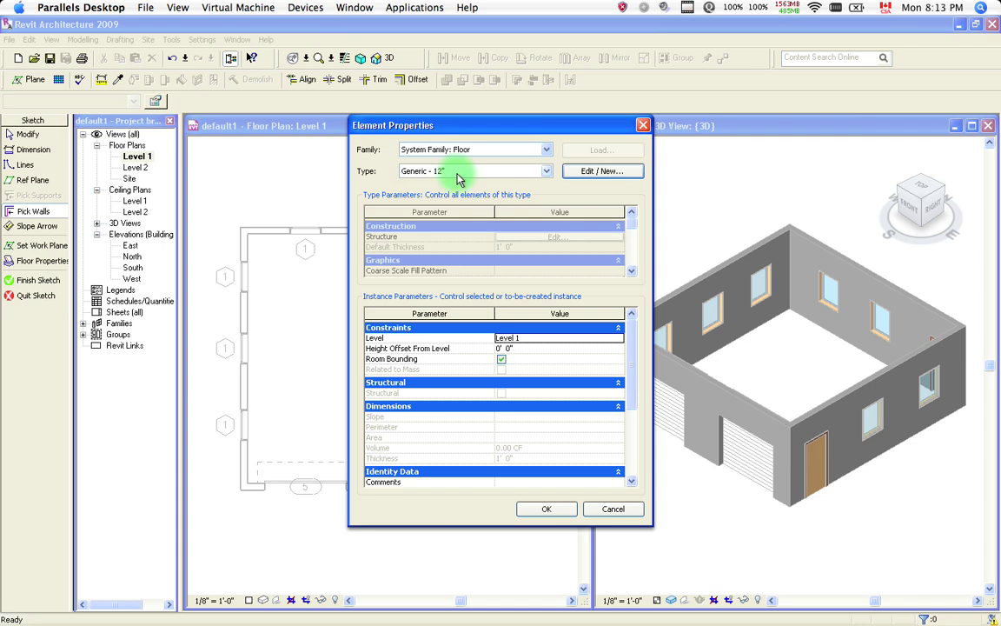
pyautogui.click(547, 172)
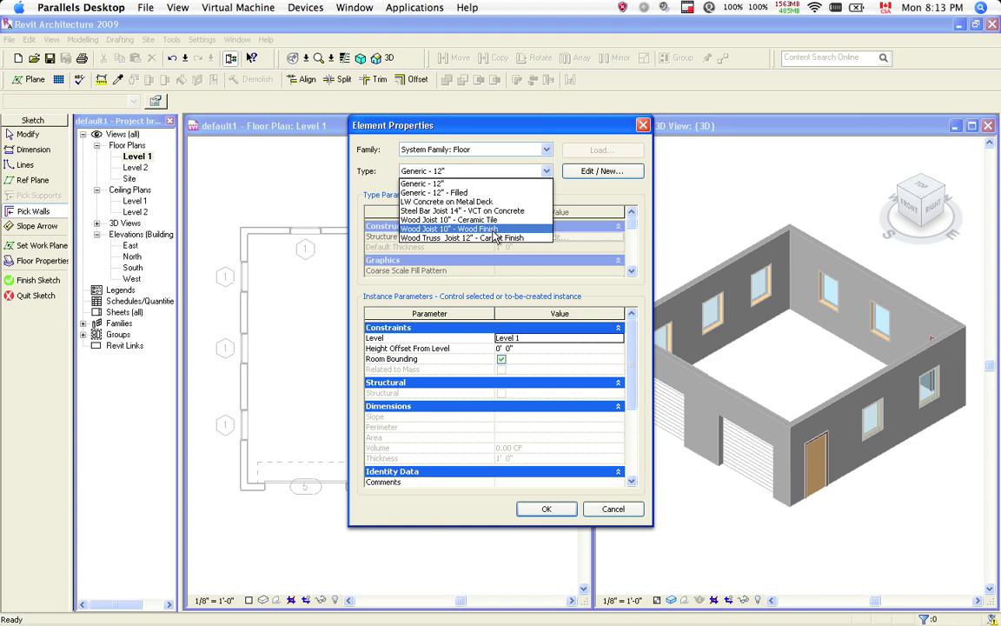
pyautogui.click(546, 173)
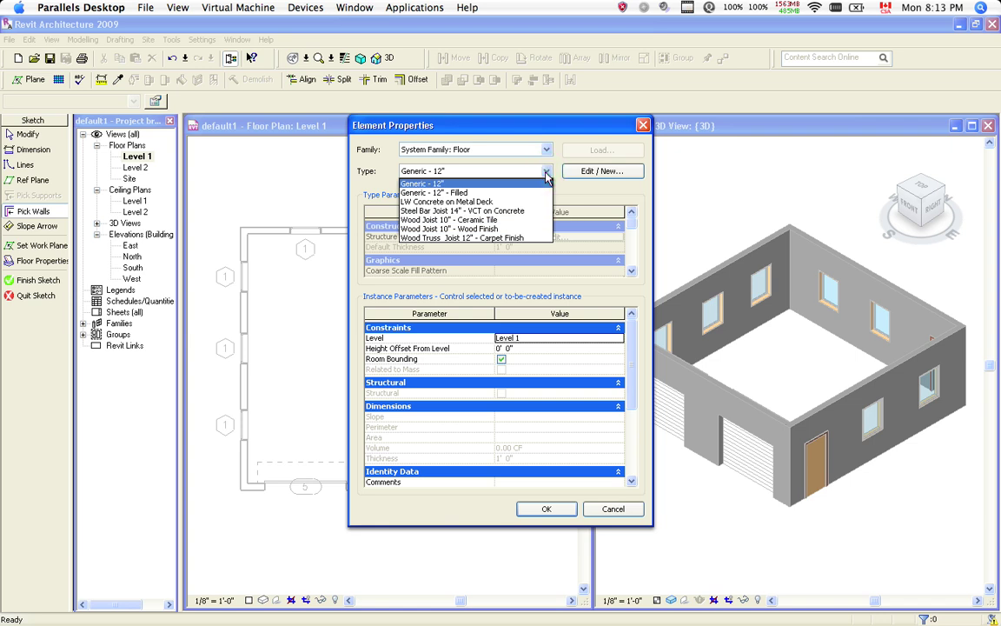
pyautogui.click(554, 190)
pyautogui.click(546, 509)
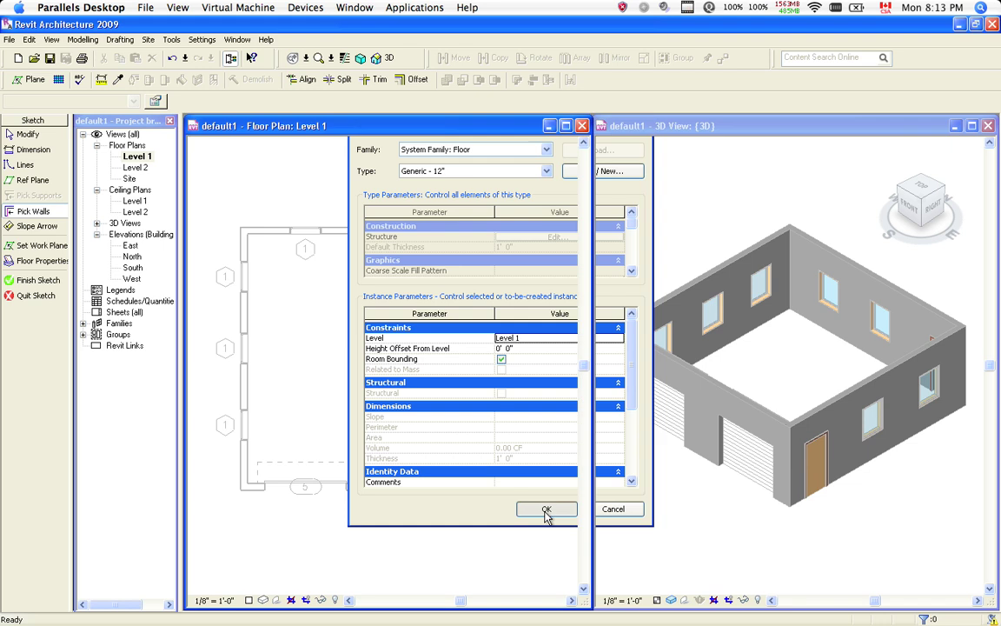
# Create the floor boundary by picking the whole chain of four walls along their inner faces, and finish the floor sketch
pyautogui.click(39, 214)
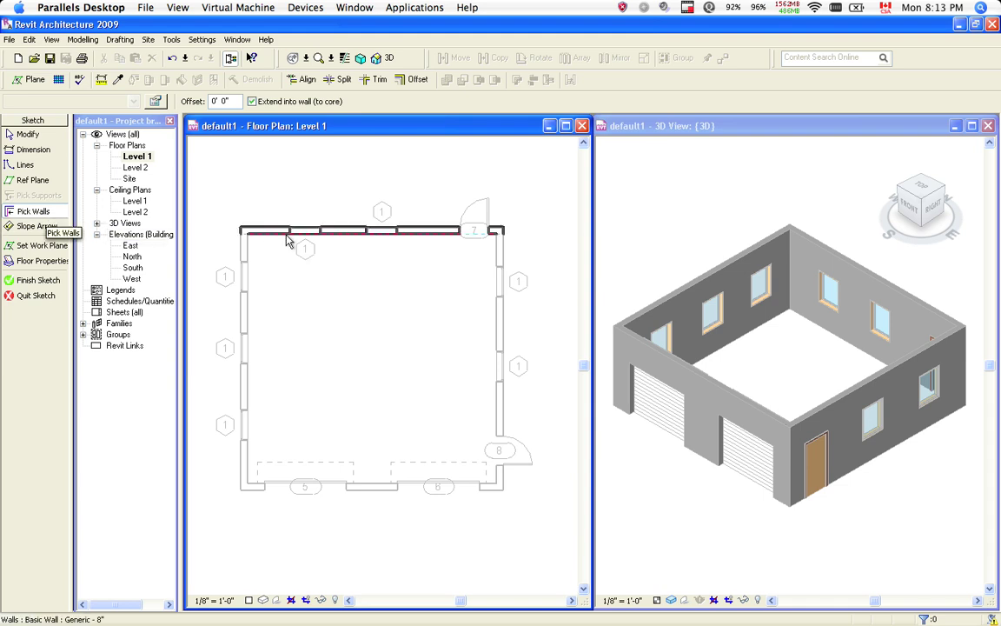
pyautogui.click(310, 240)
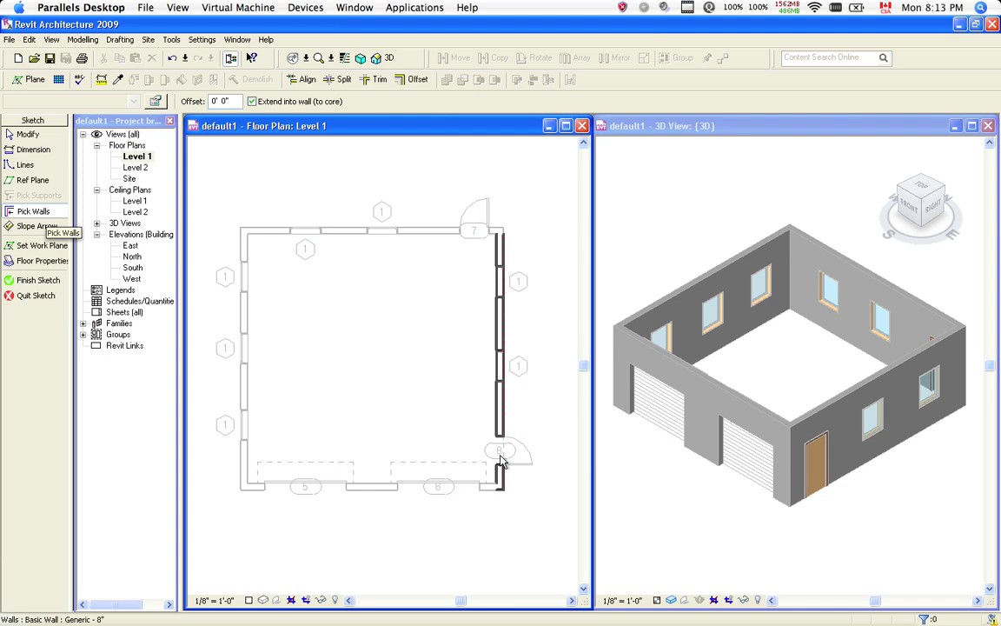
pyautogui.click(253, 261)
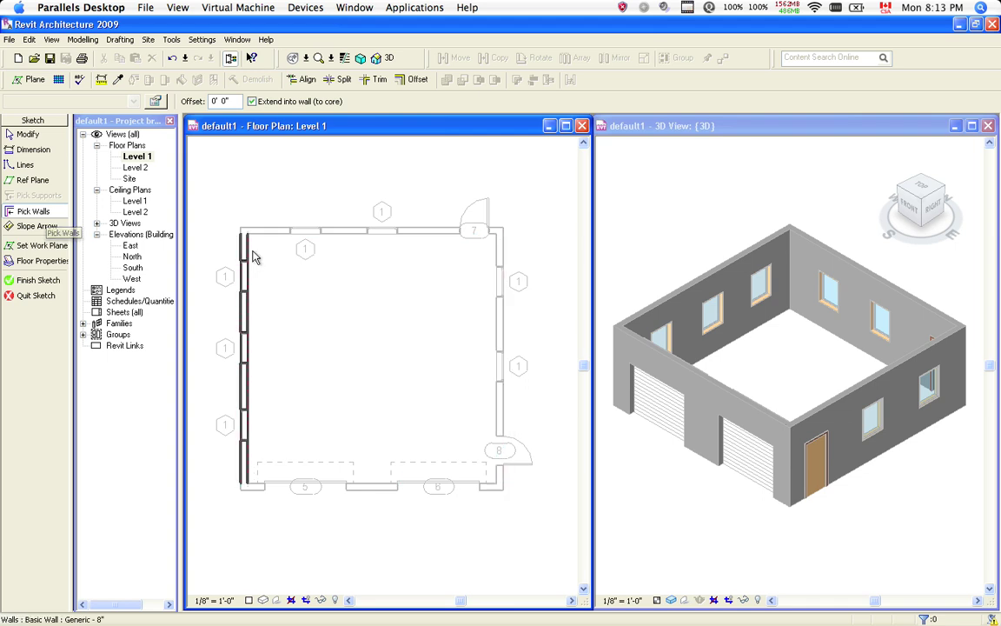
pyautogui.click(363, 234)
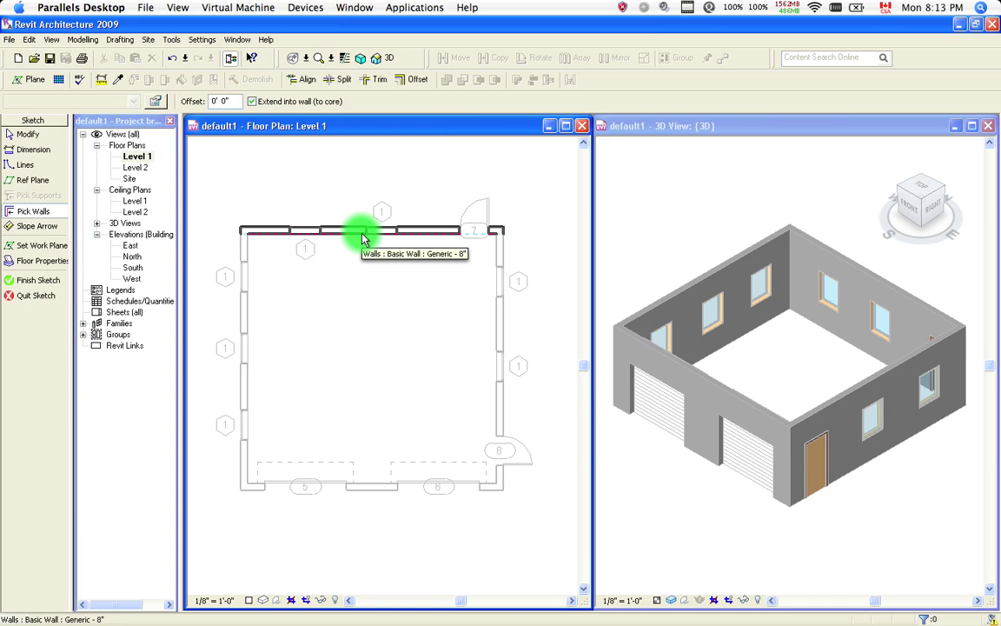
pyautogui.press('Tab')
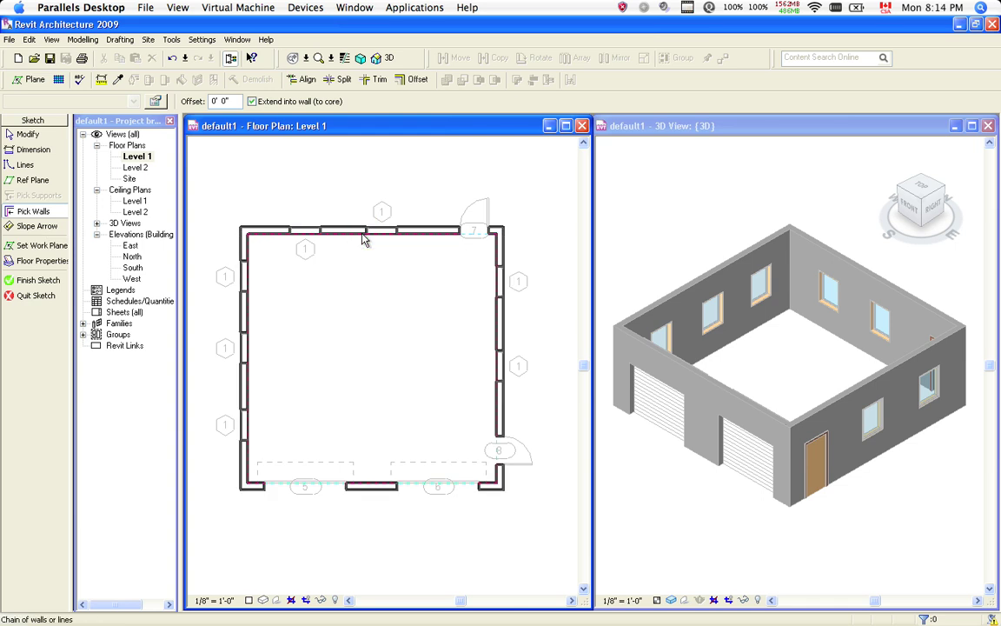
pyautogui.click(363, 240)
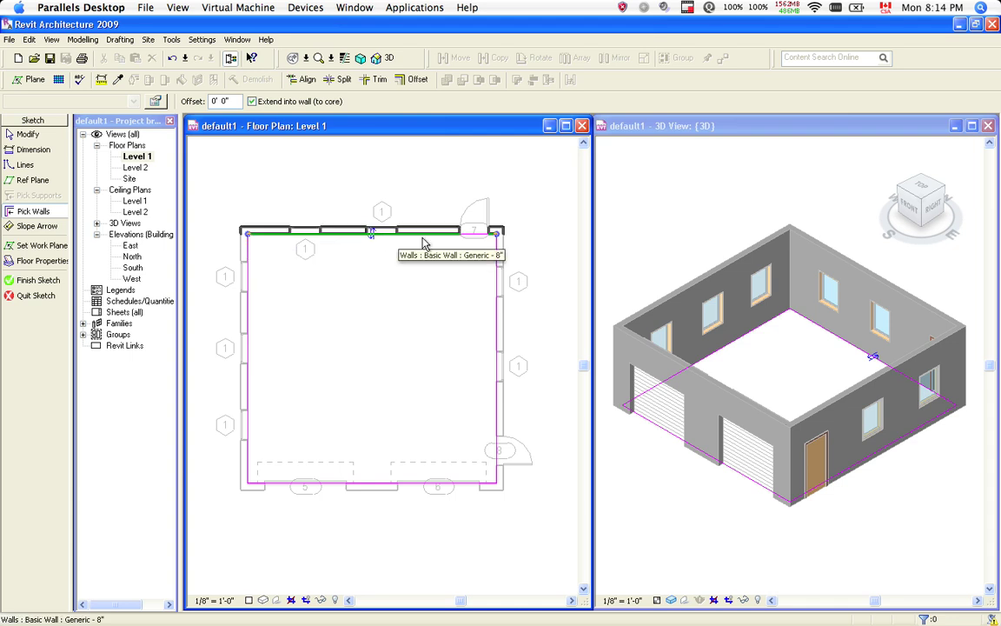
pyautogui.click(39, 280)
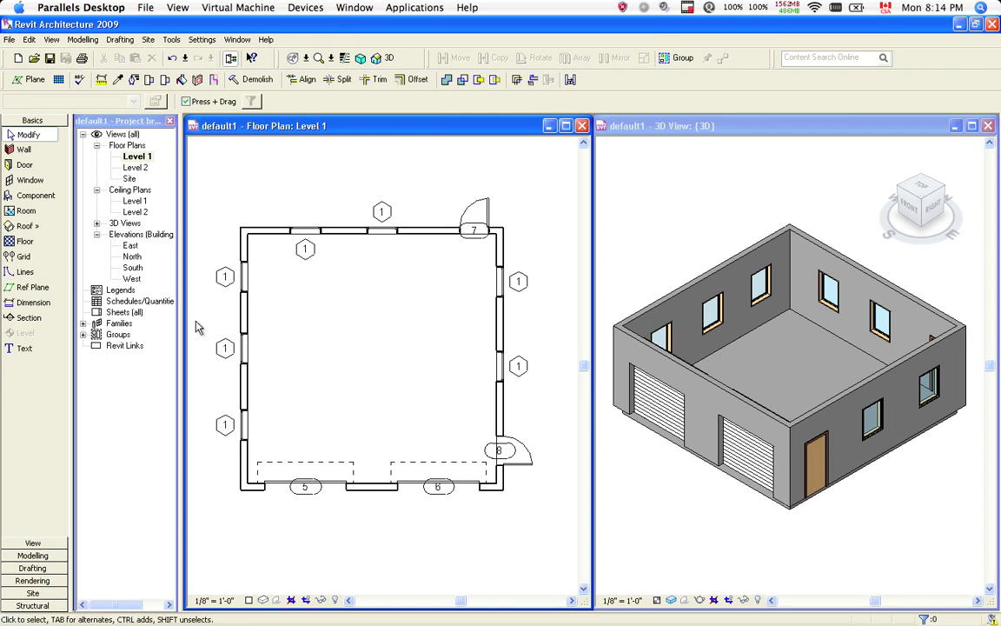
# Start a Roof by Footprint and accept moving it to Level 2
pyautogui.click(27, 229)
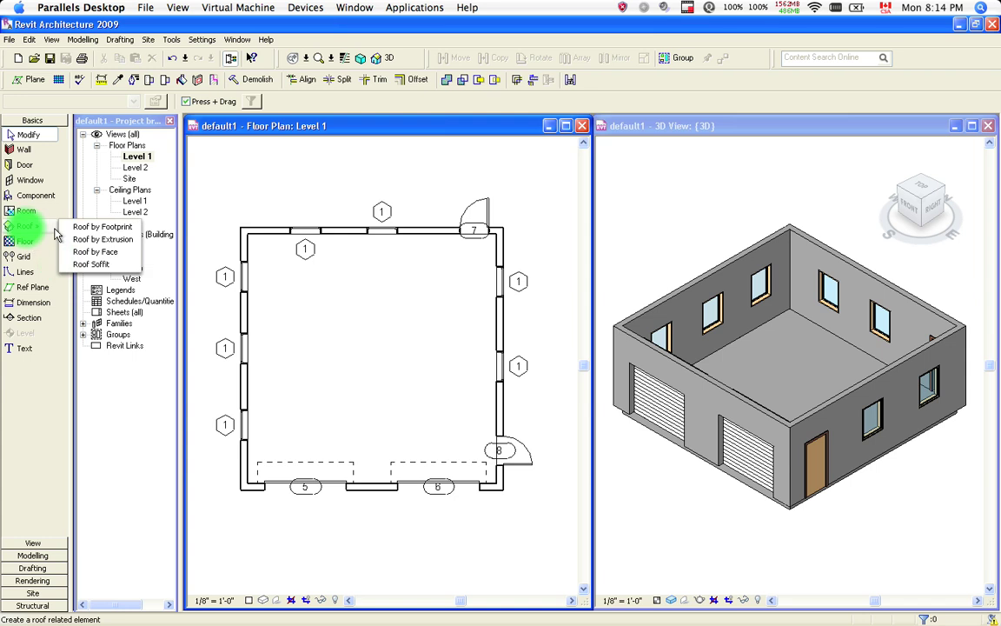
pyautogui.click(92, 231)
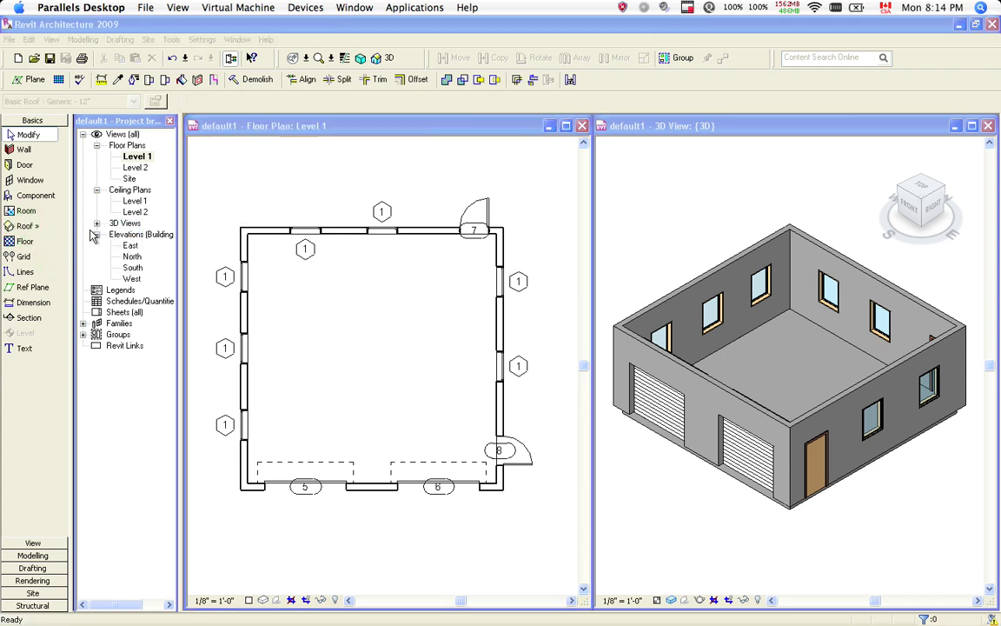
pyautogui.click(387, 256)
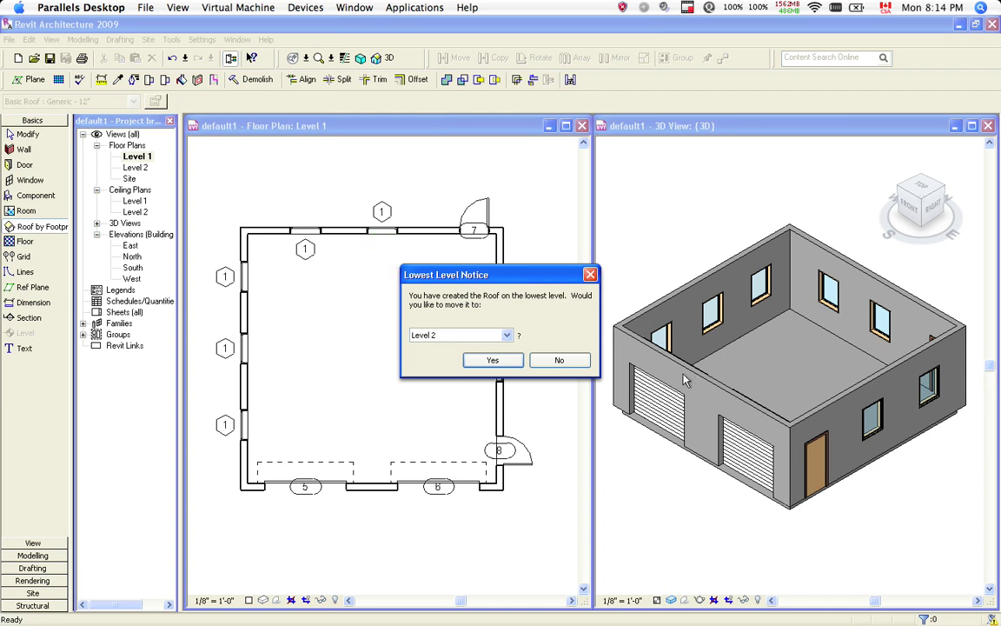
pyautogui.click(493, 360)
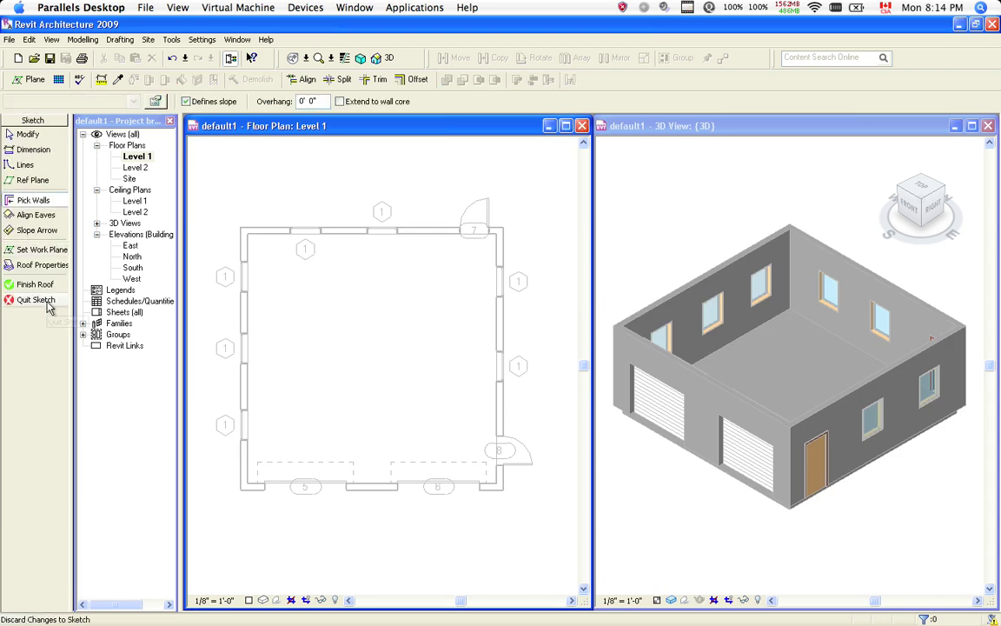
# Set the footprint roof's type to Generic - 9" in its properties
pyautogui.click(51, 251)
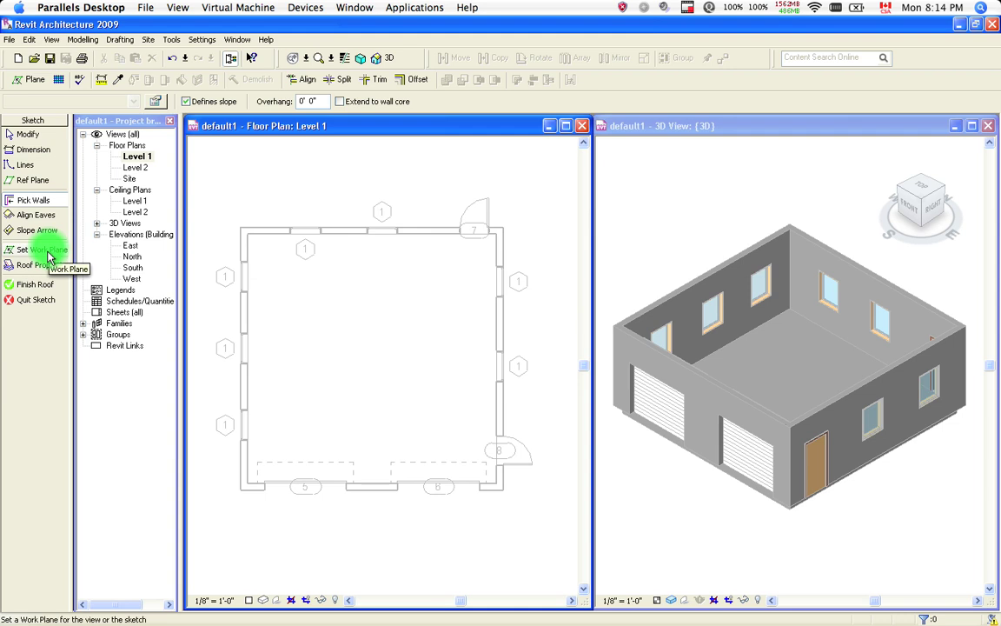
pyautogui.click(44, 268)
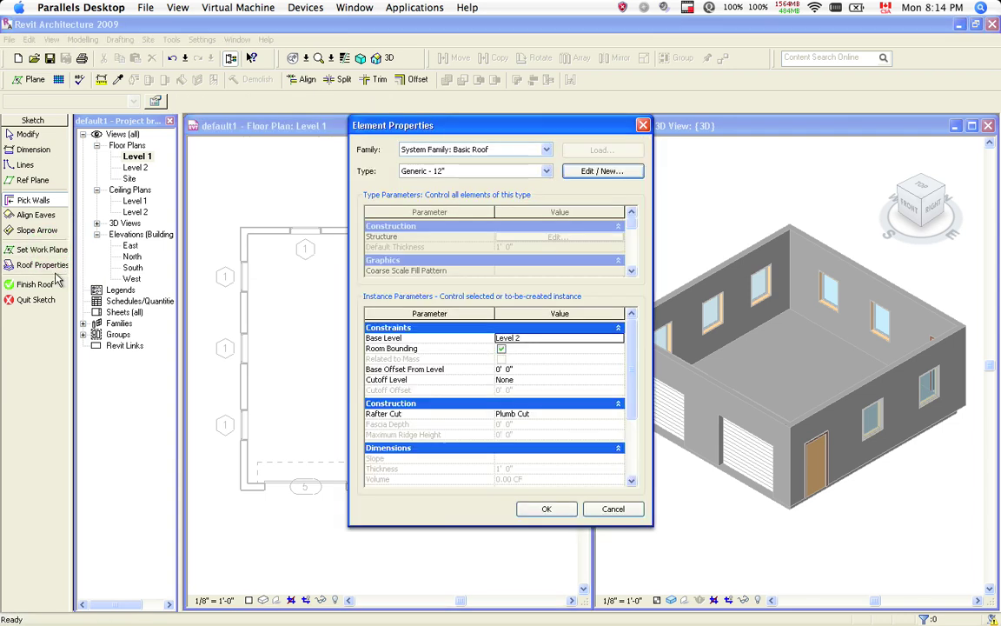
pyautogui.click(546, 171)
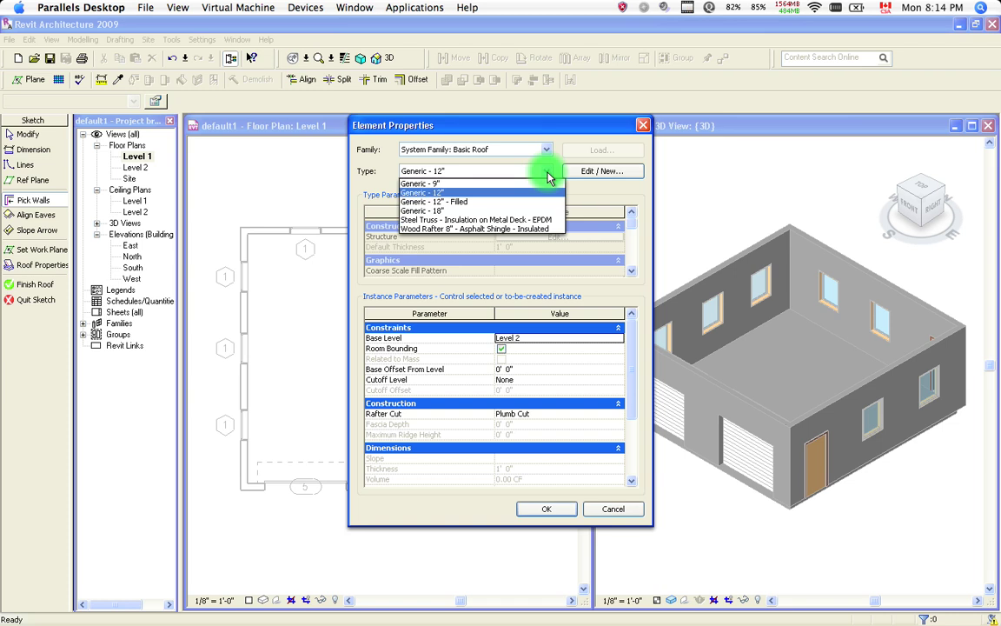
pyautogui.click(501, 183)
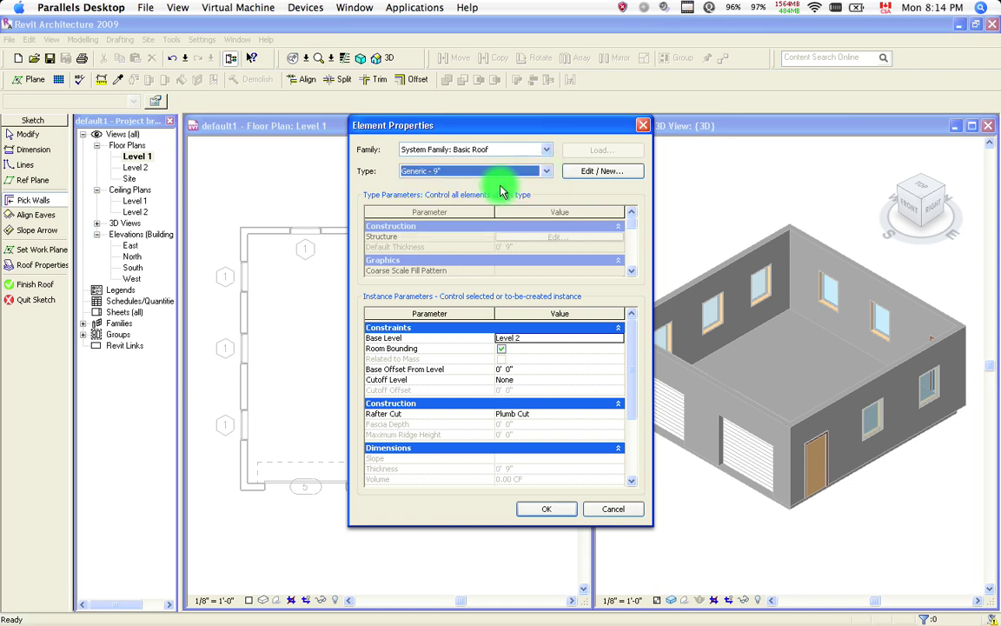
pyautogui.click(547, 509)
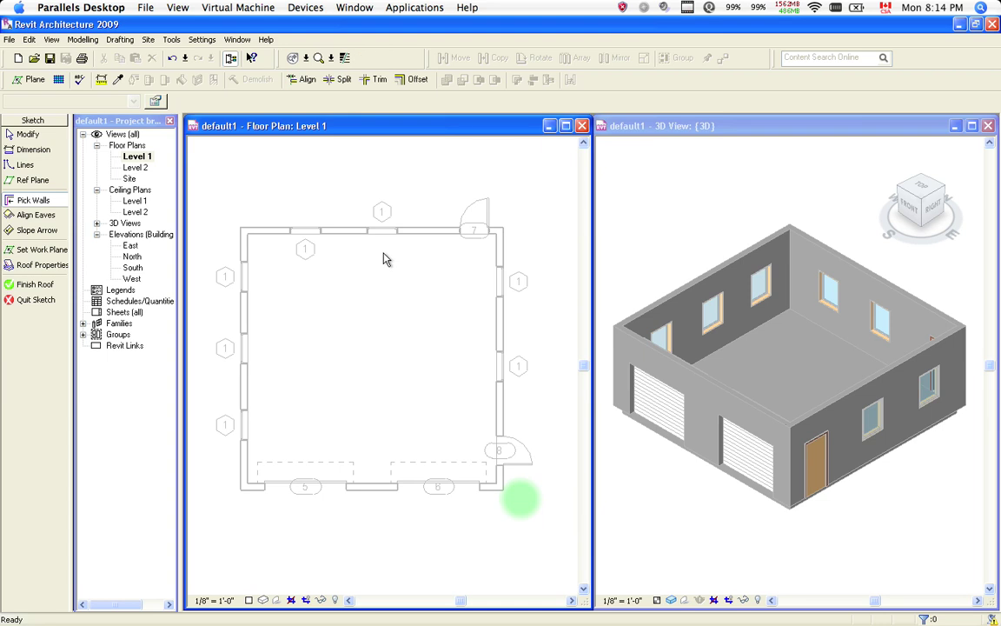
# Create the roof boundary with a 2' 0" overhang by picking the whole chain of four walls, and finish the roof
pyautogui.click(306, 102)
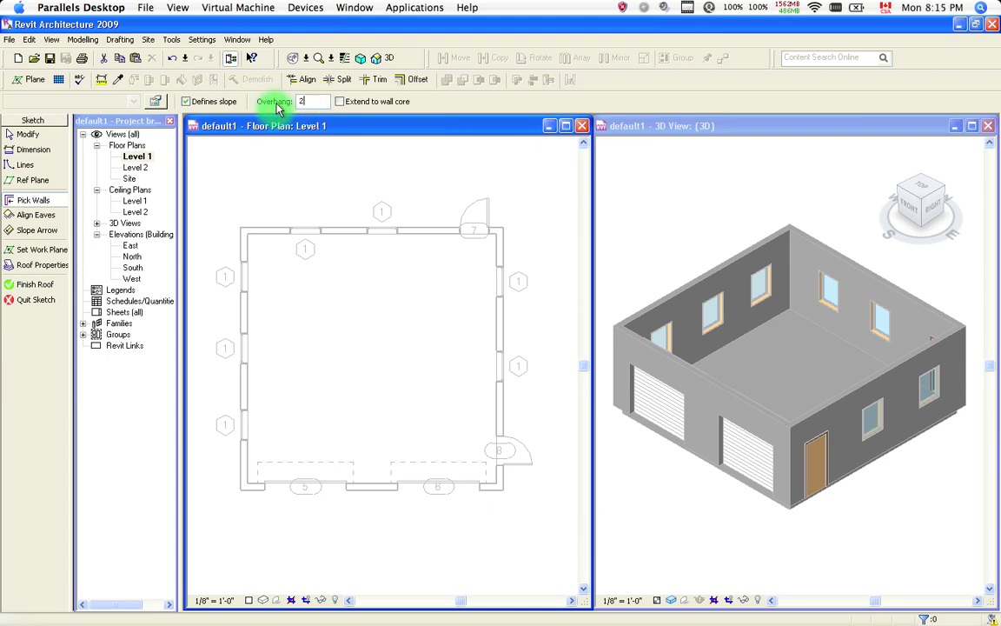
pyautogui.write('2')
pyautogui.press('Return')
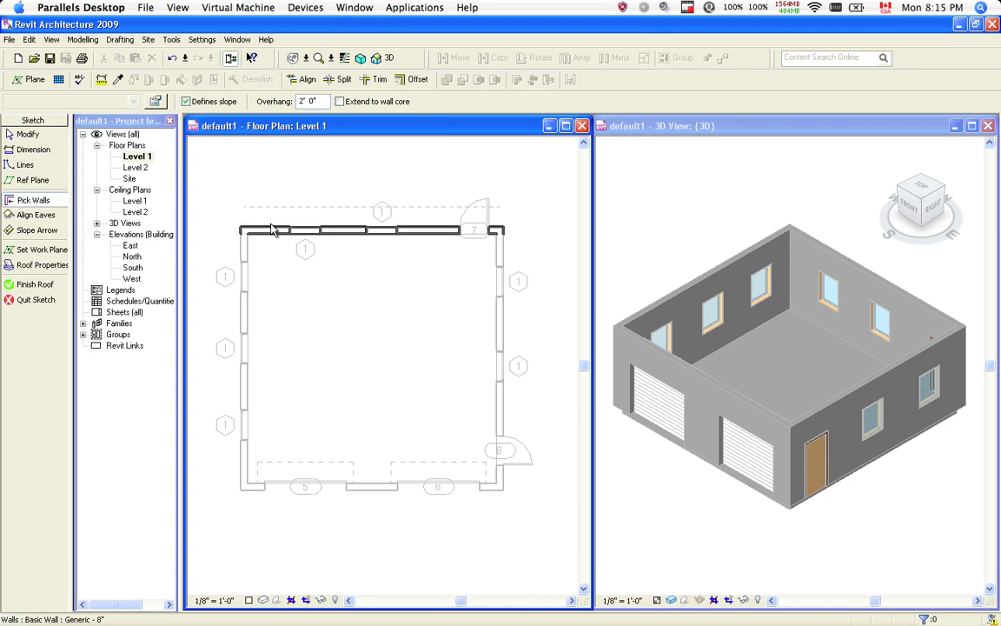
pyautogui.press('Tab')
pyautogui.click(336, 229)
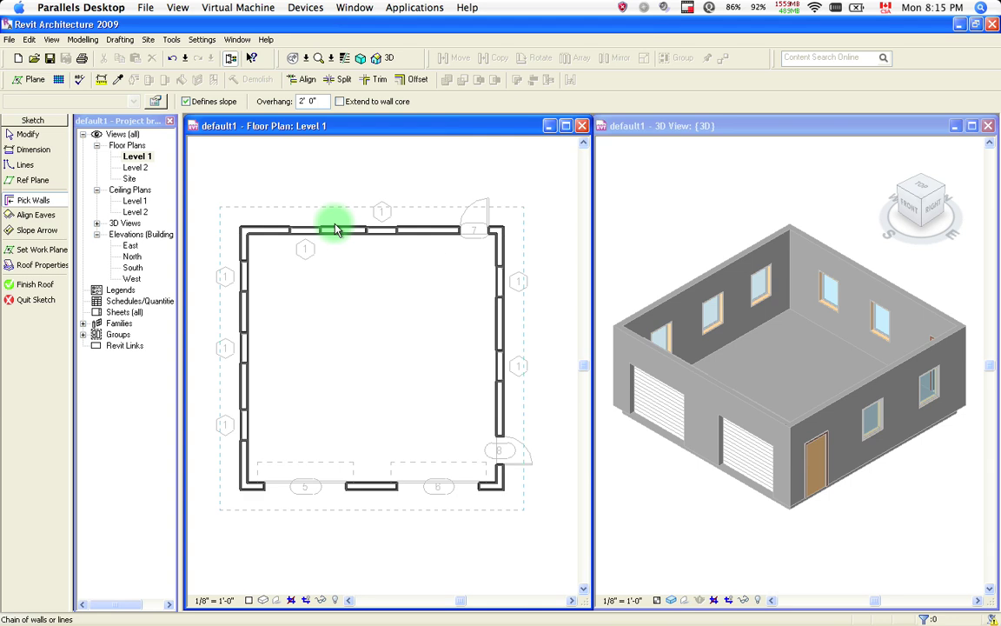
pyautogui.click(37, 284)
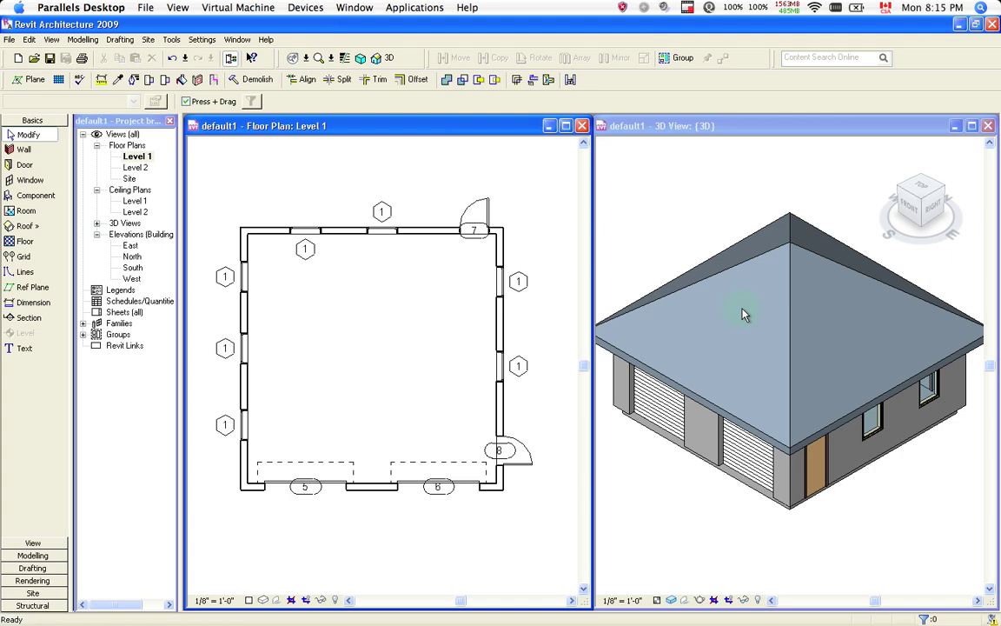
# Edit the roof's footprint sketch to turn off slope definition for the north and south boundary lines, and finish the roof
pyautogui.click(786, 262)
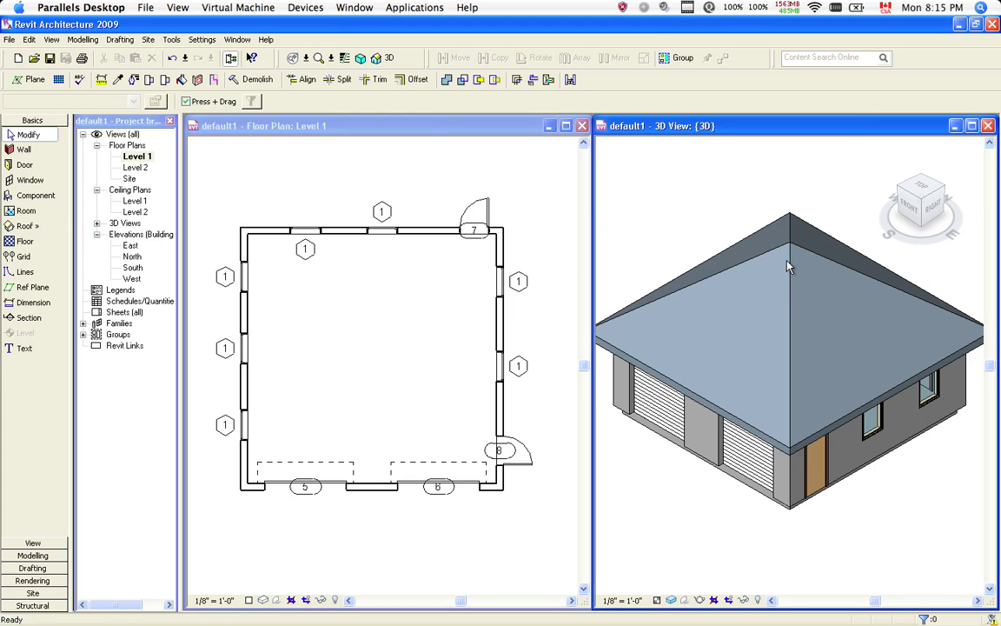
pyautogui.click(794, 260)
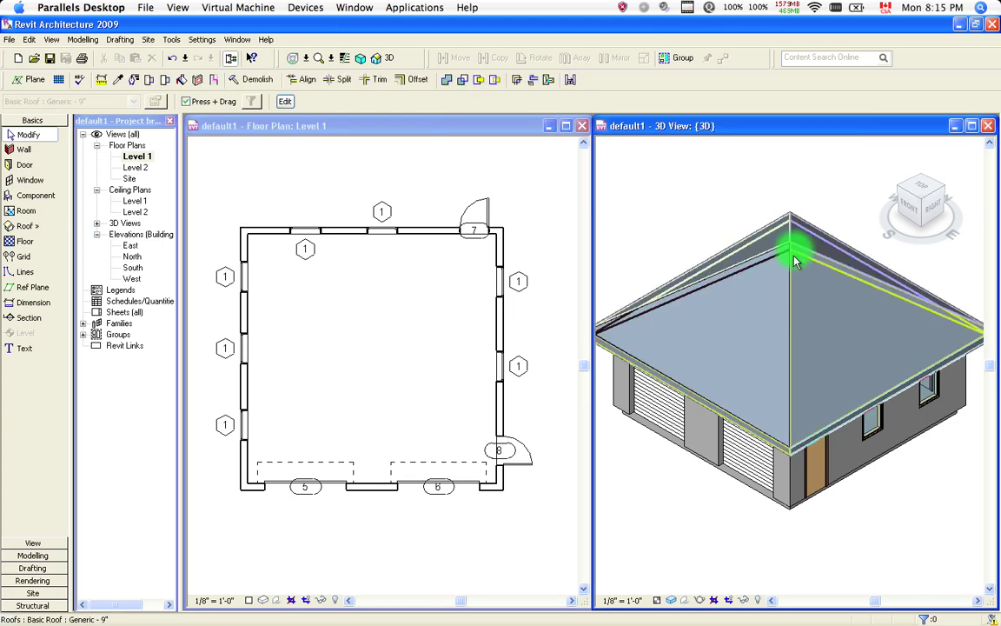
pyautogui.click(780, 306)
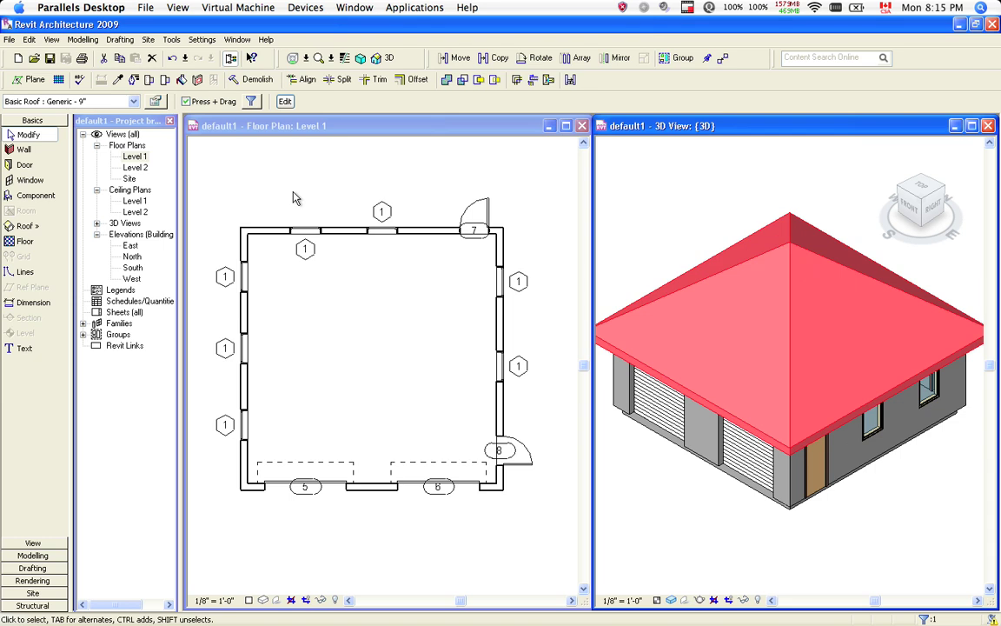
pyautogui.click(285, 103)
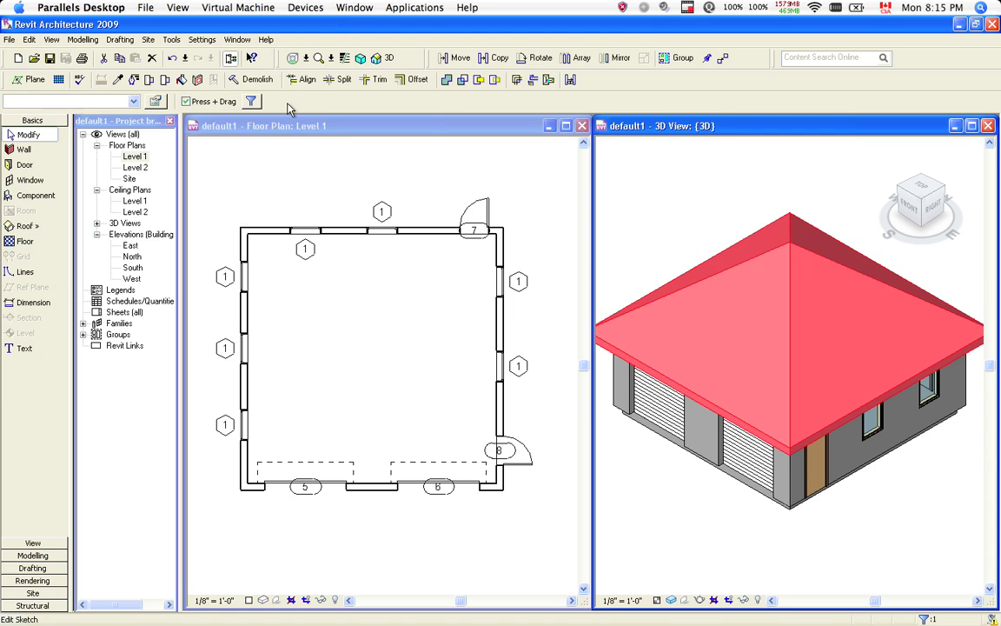
pyautogui.click(352, 516)
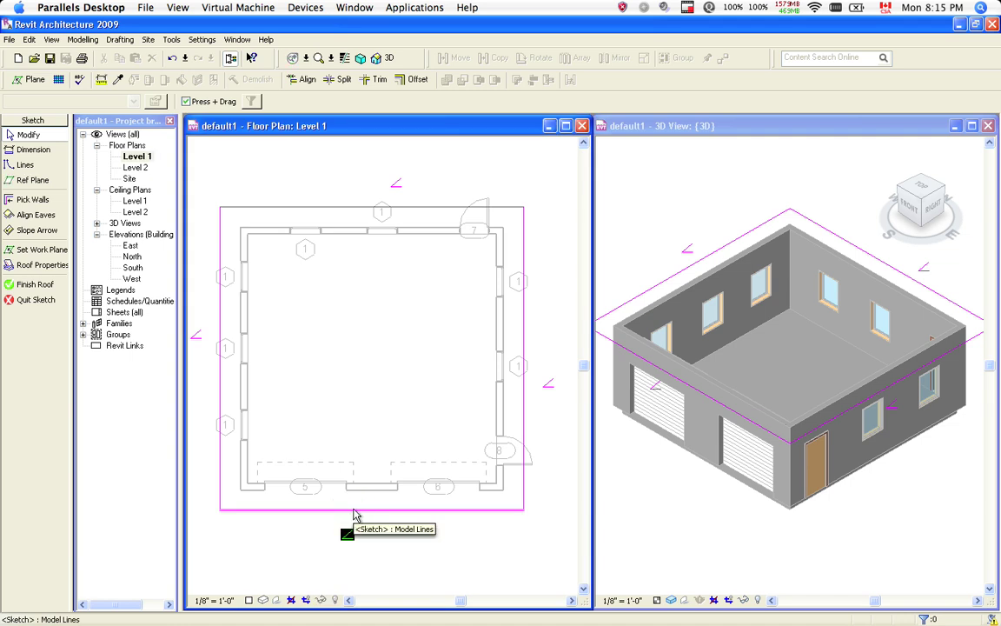
pyautogui.click(353, 513)
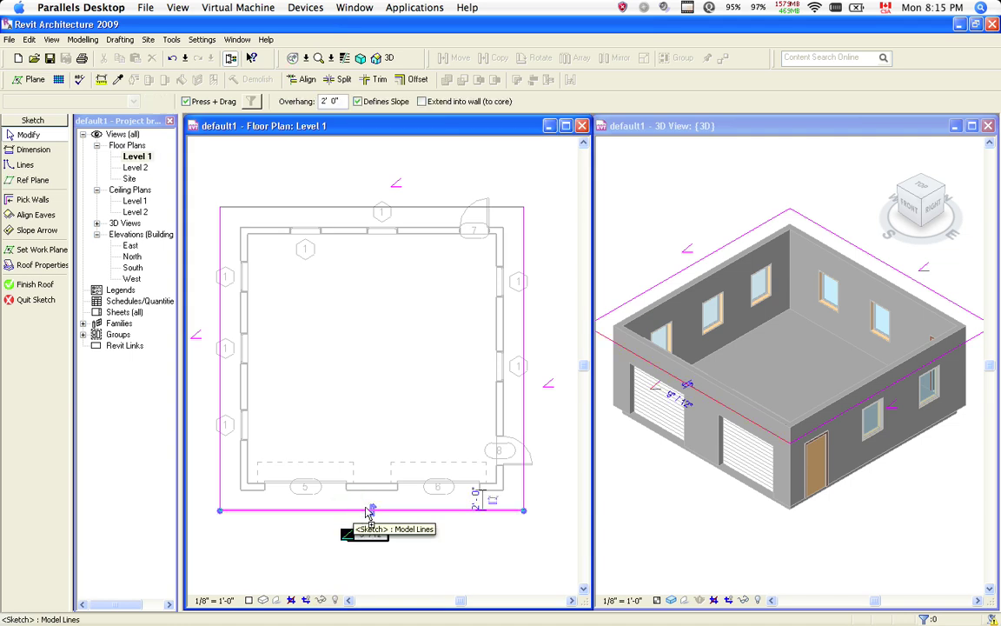
pyautogui.click(372, 213)
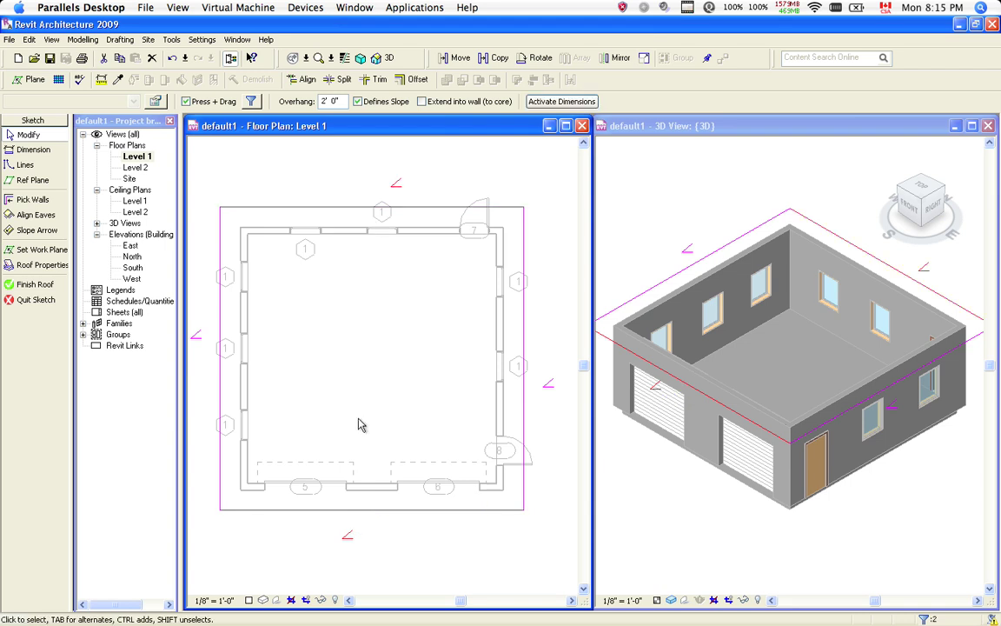
pyautogui.click(372, 104)
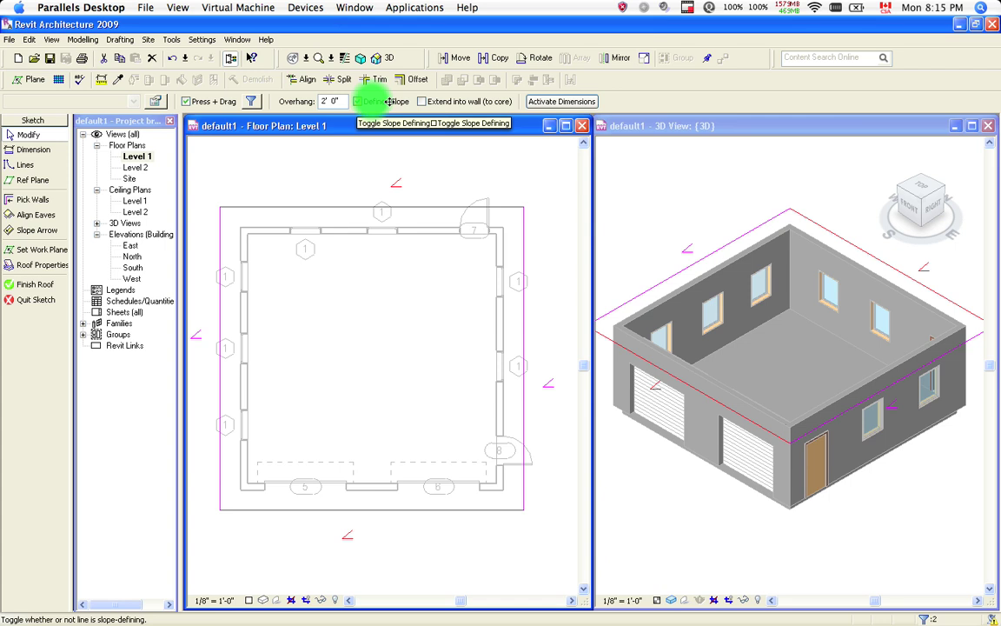
pyautogui.click(357, 101)
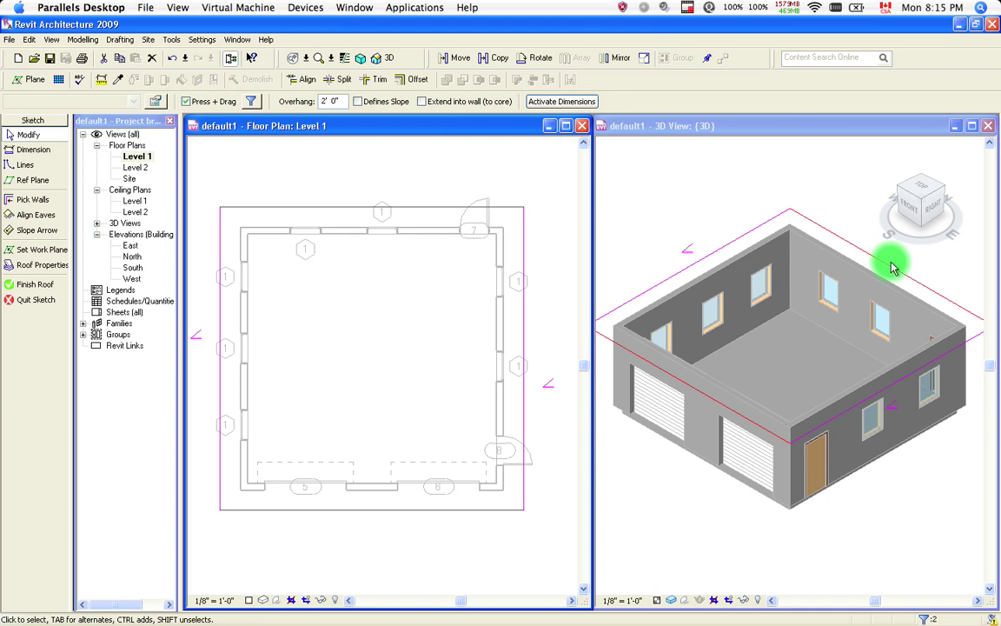
pyautogui.click(42, 287)
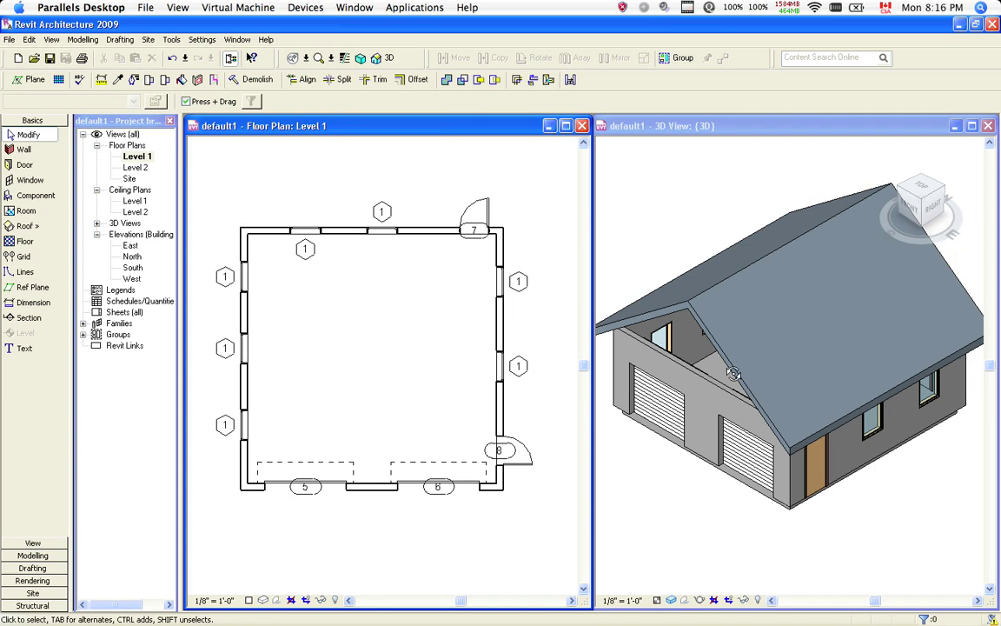
# Attach the tops of all four connected walls to the roof, and clear the wall selection
pyautogui.click(730, 330)
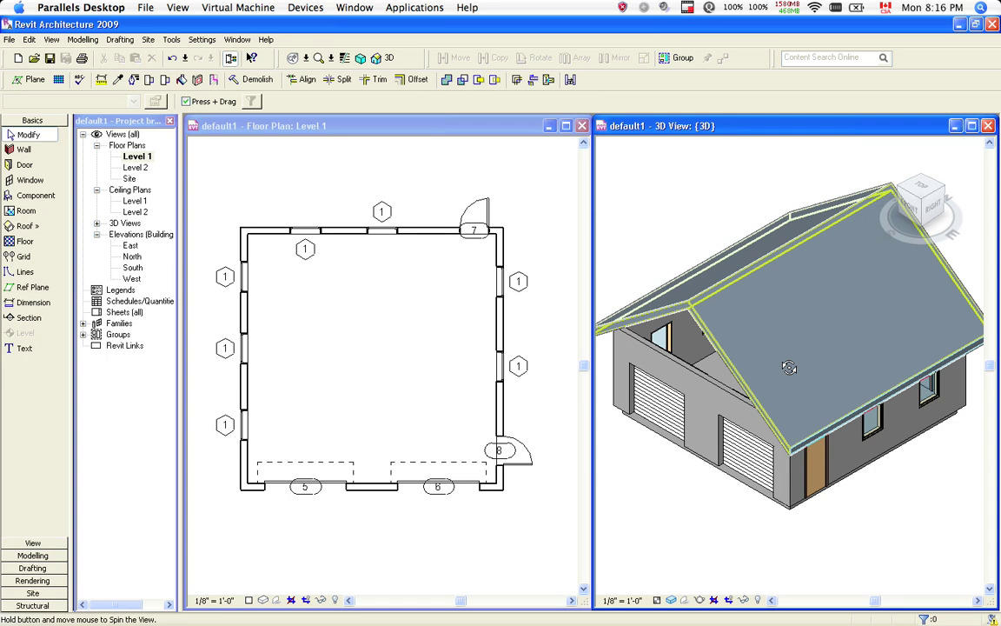
pyautogui.keyDown('shift'); pyautogui.moveTo(789, 367); pyautogui.dragTo(798, 276, button='middle'); pyautogui.keyUp('shift')
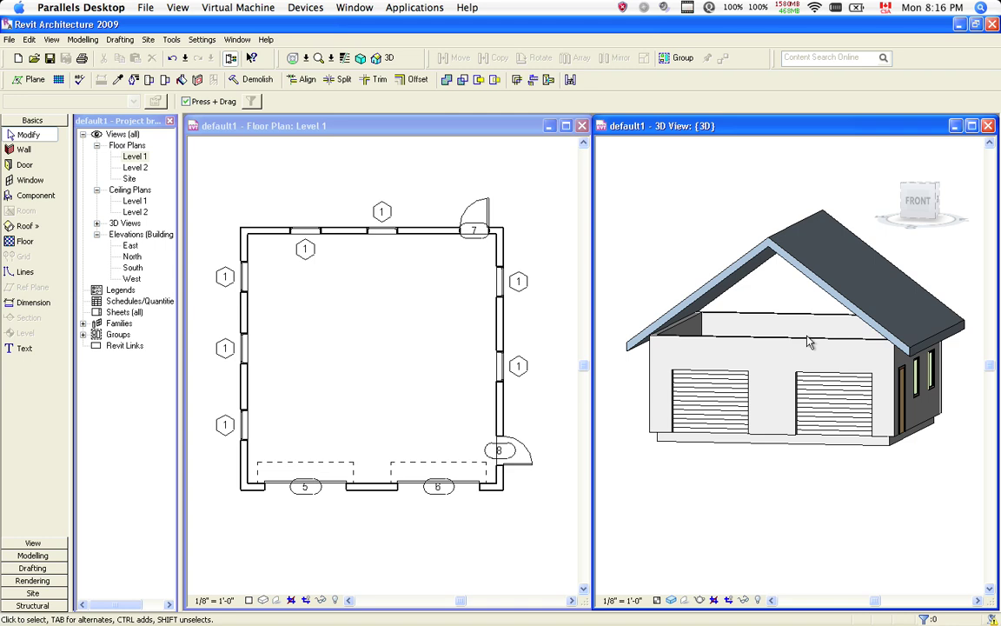
pyautogui.press('Tab')
pyautogui.click(758, 341)
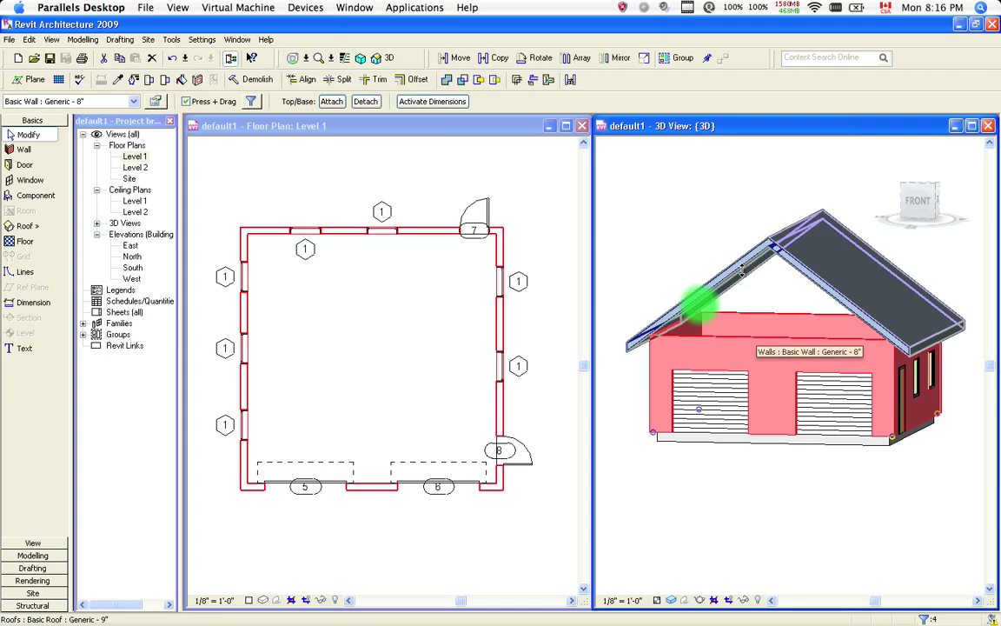
pyautogui.click(332, 102)
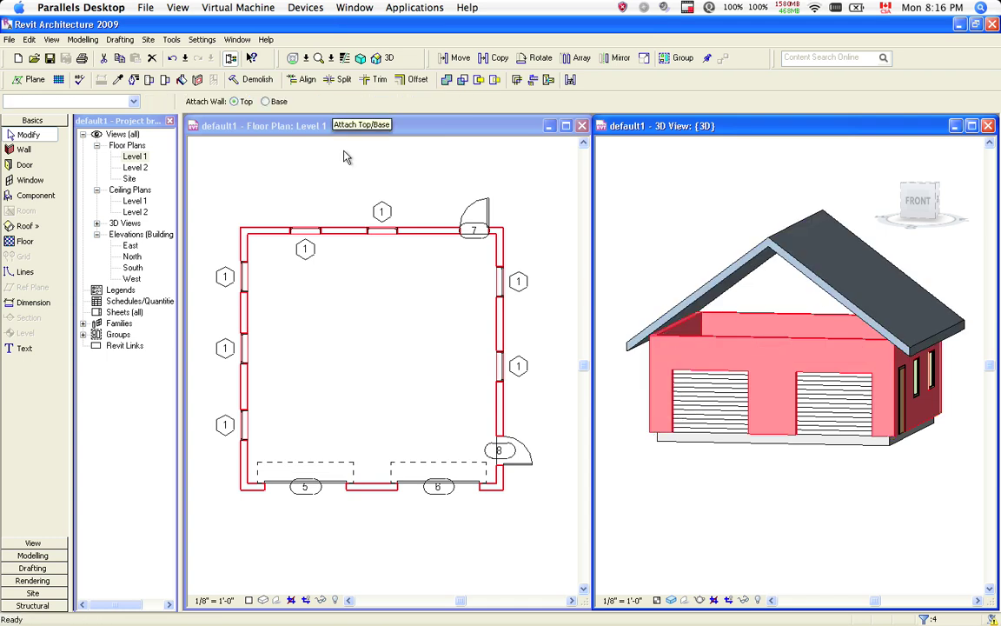
pyautogui.click(807, 309)
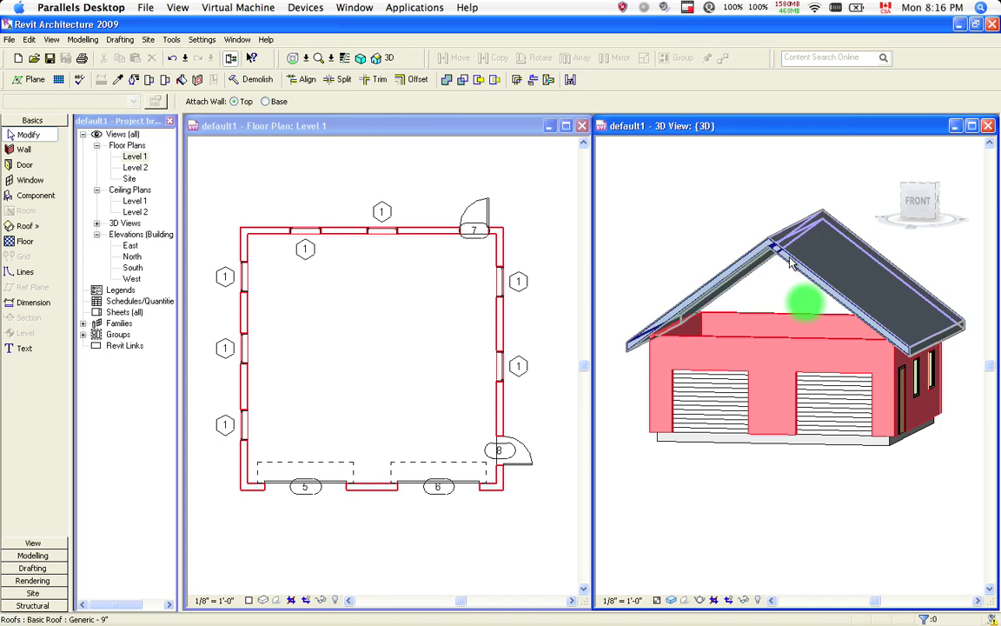
pyautogui.click(790, 263)
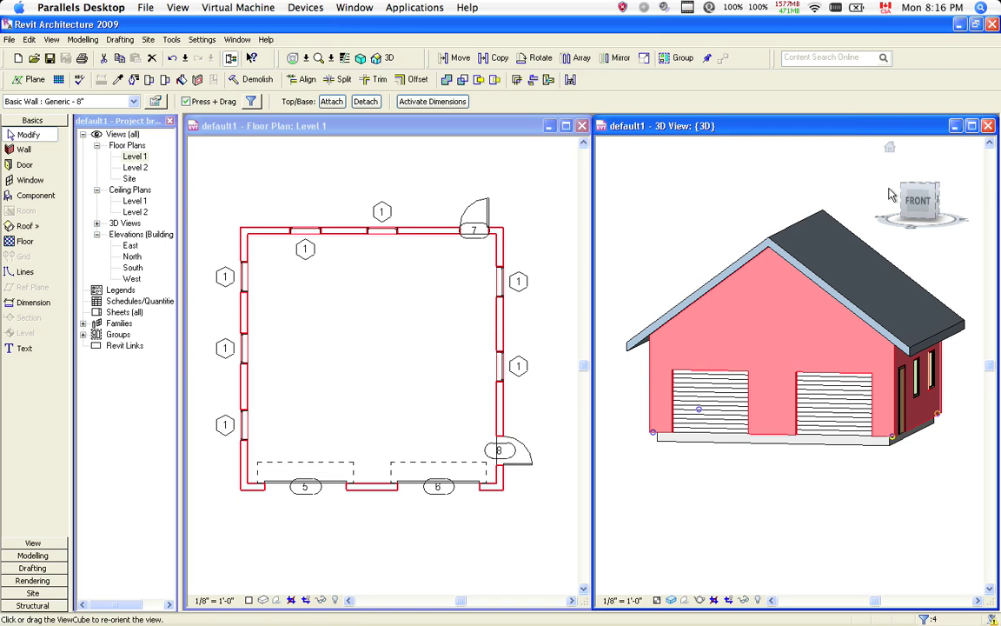
pyautogui.click(890, 149)
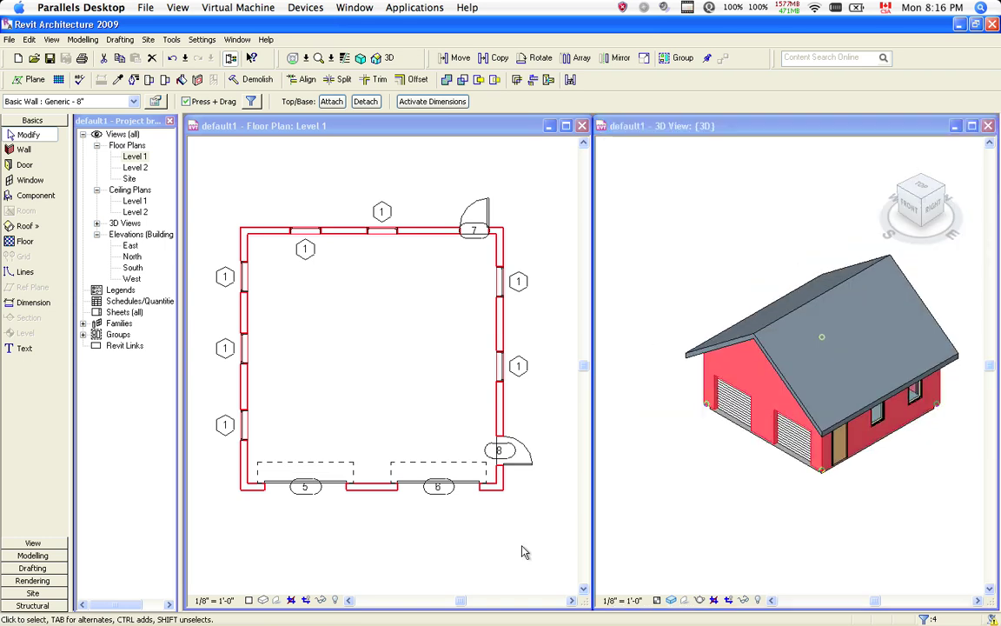
pyautogui.click(519, 552)
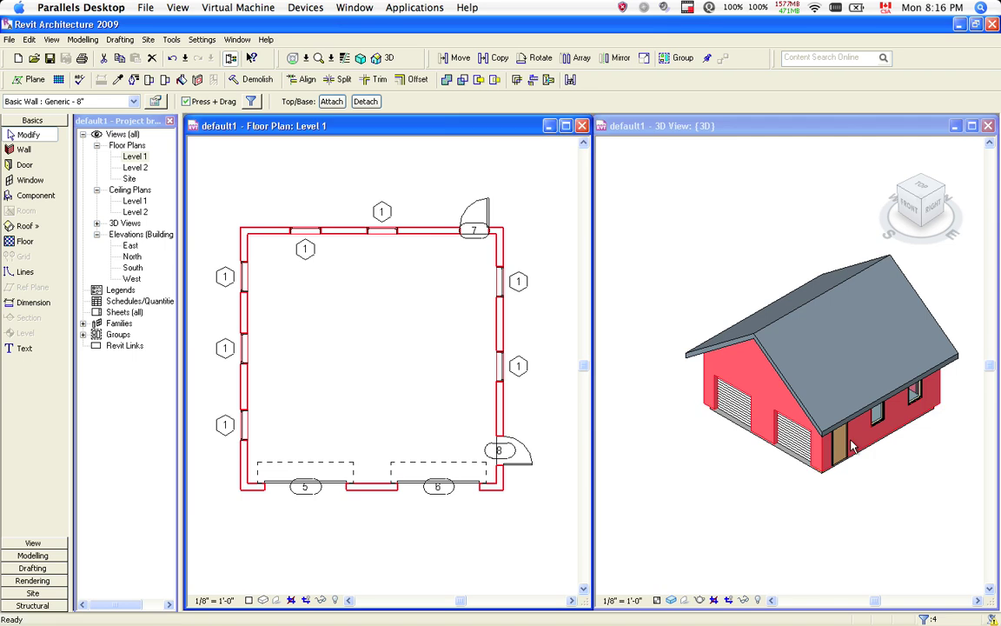
pyautogui.click(639, 323)
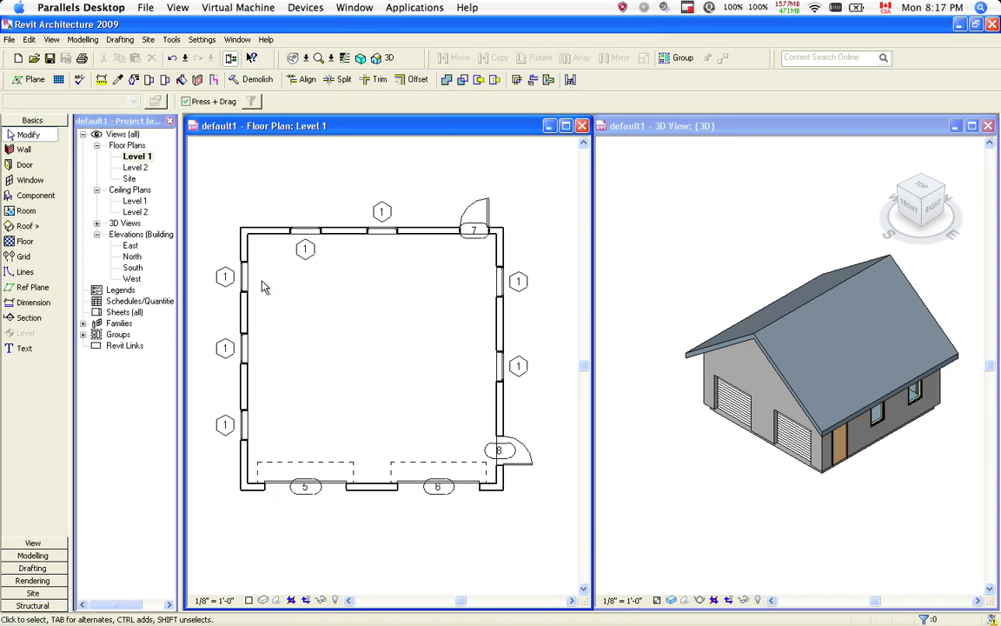
# Open the East, North and South elevations to examine the garage's walls, openings and roof from each side
pyautogui.click(134, 250)
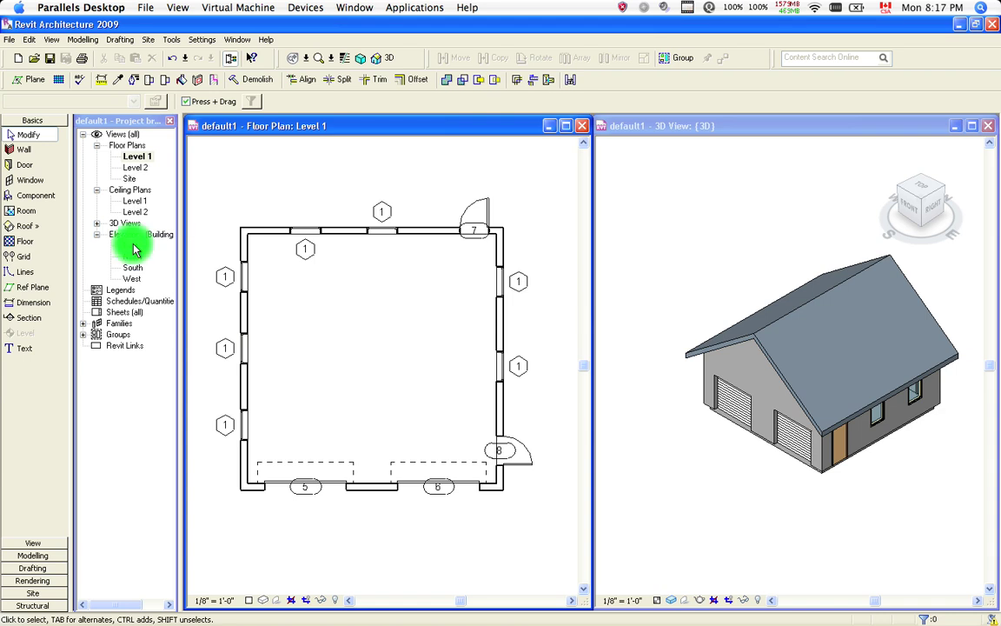
pyautogui.doubleClick(134, 249)
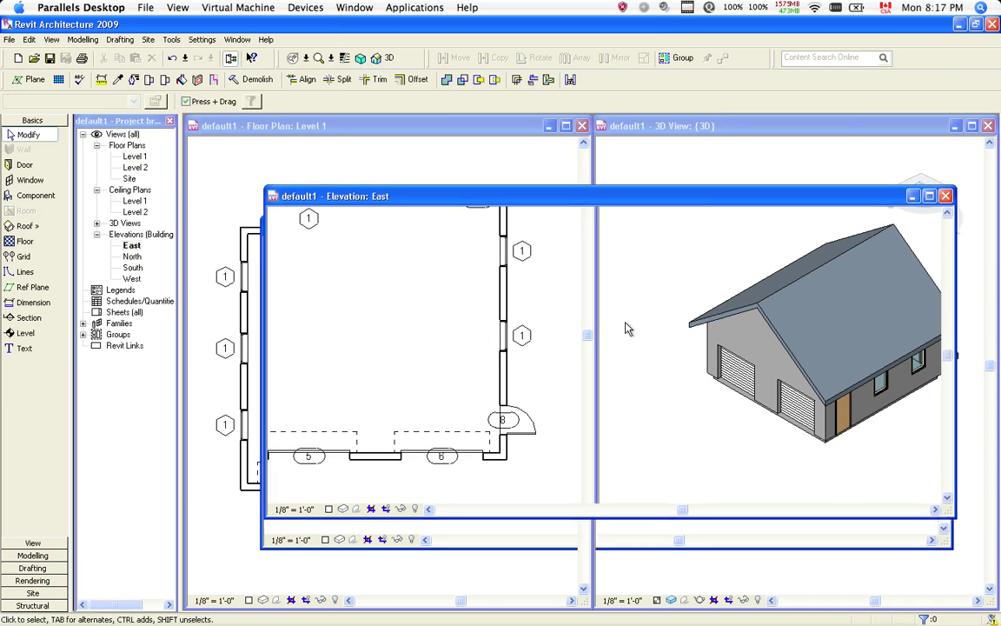
pyautogui.click(658, 413)
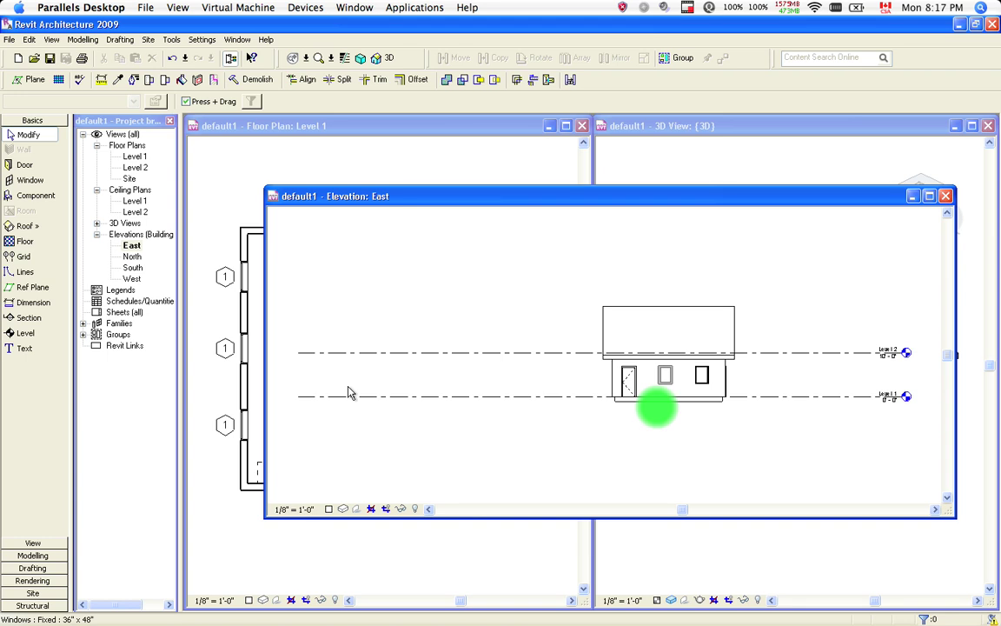
pyautogui.click(131, 259)
pyautogui.doubleClick(131, 259)
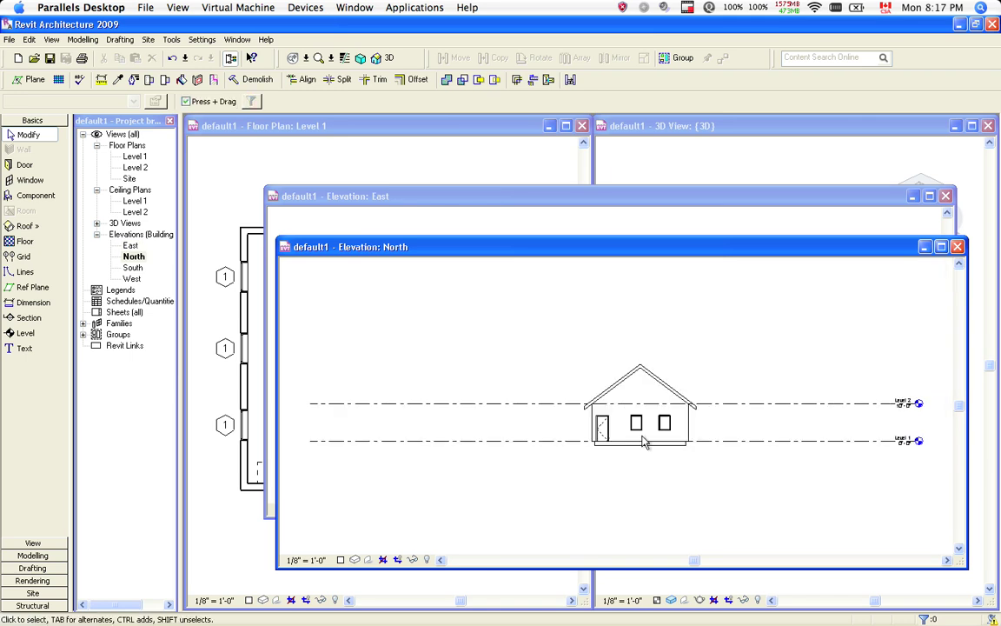
pyautogui.click(132, 269)
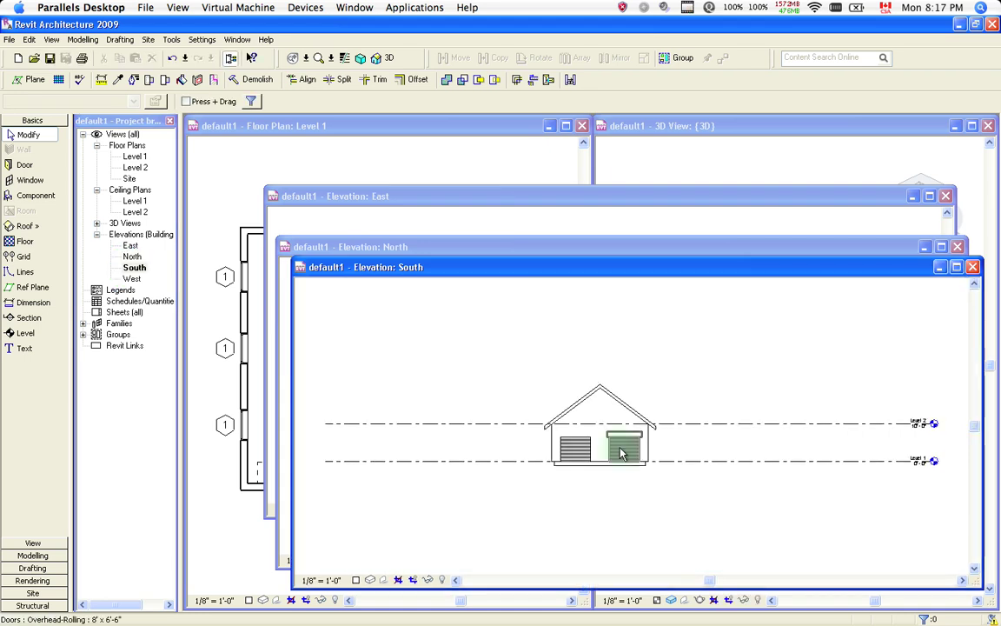
pyautogui.click(620, 447)
pyautogui.click(133, 268)
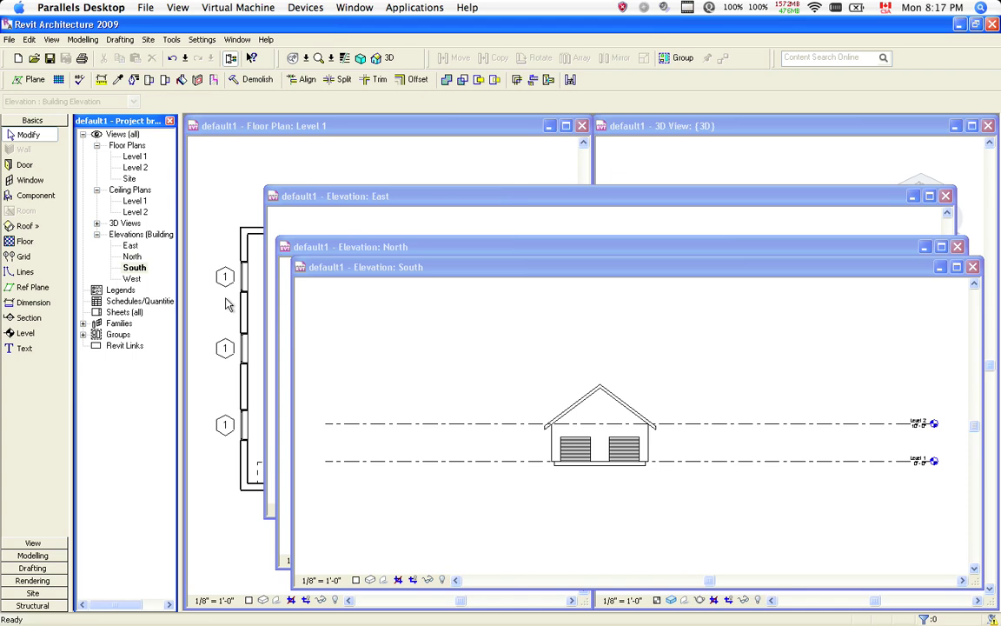
pyautogui.click(574, 385)
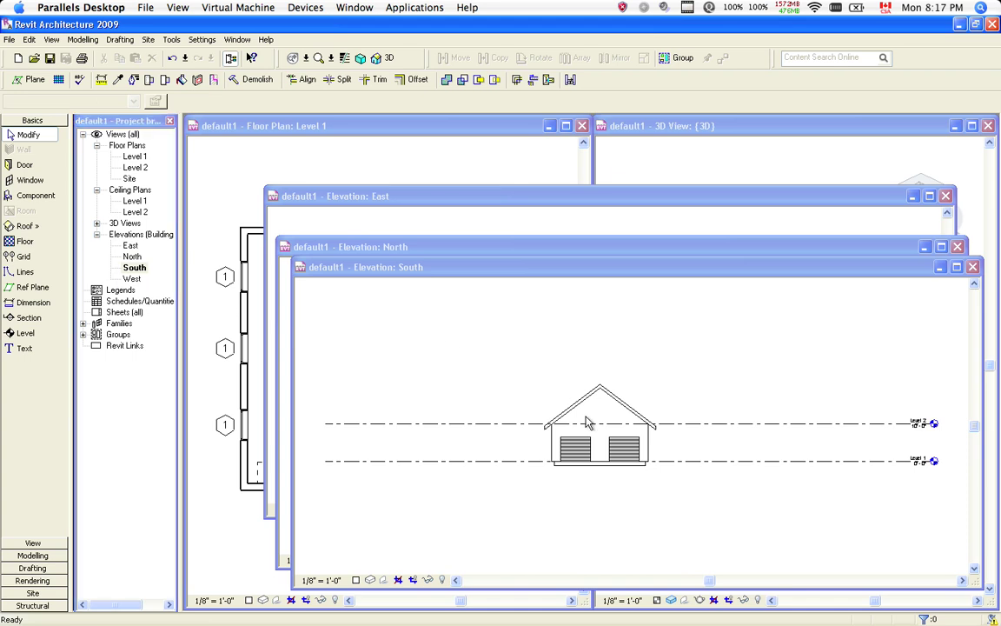